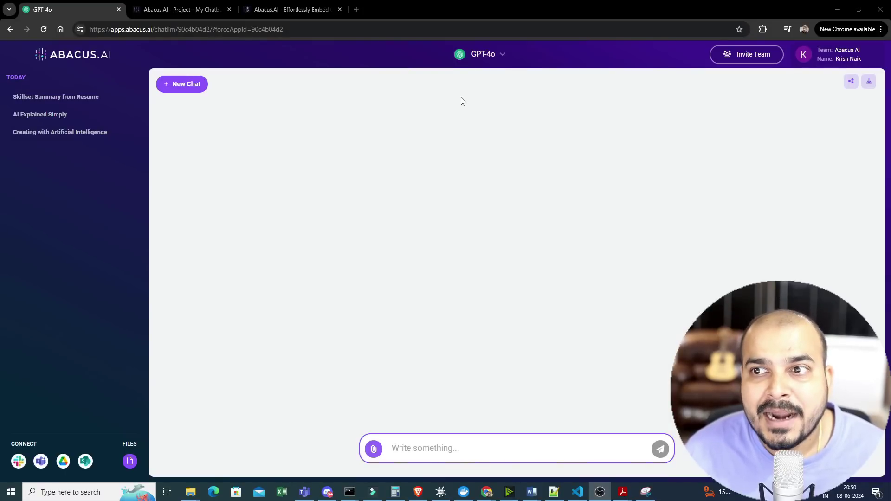
- Keep GPT-4o selected and attach the Red White Modern YouTube Thumbnail JPG from Downloads
{"action": "left_click", "coordinate": [503, 53]}
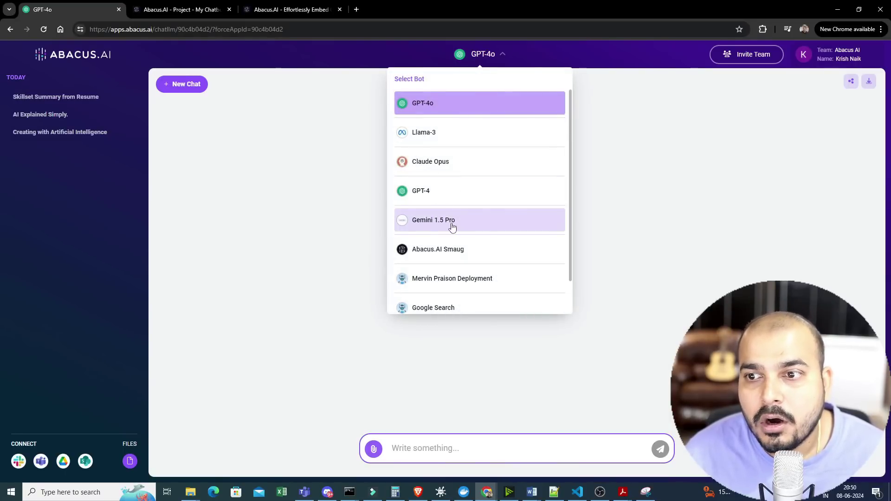
{"action": "left_click", "coordinate": [410, 60]}
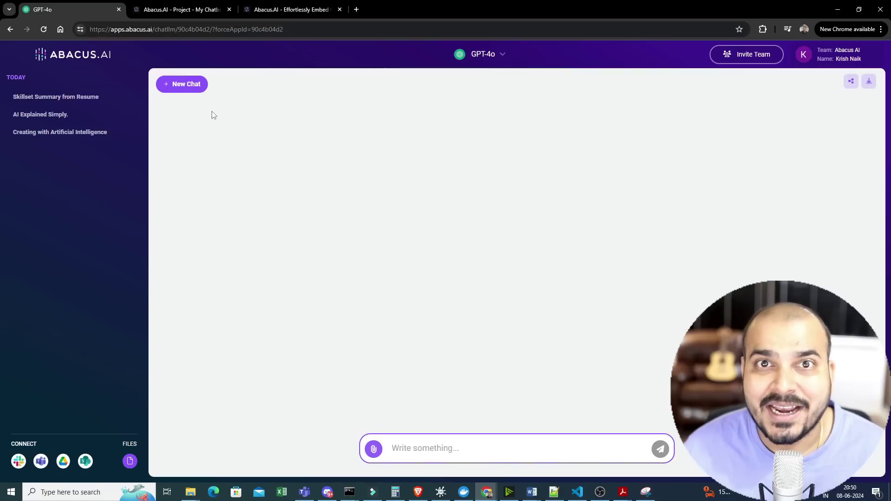
{"action": "left_click", "coordinate": [373, 449]}
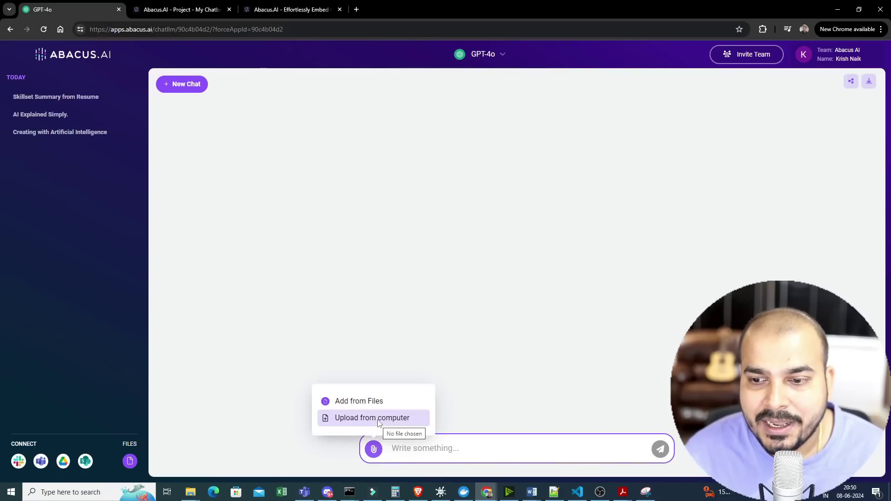
{"action": "left_click", "coordinate": [379, 423]}
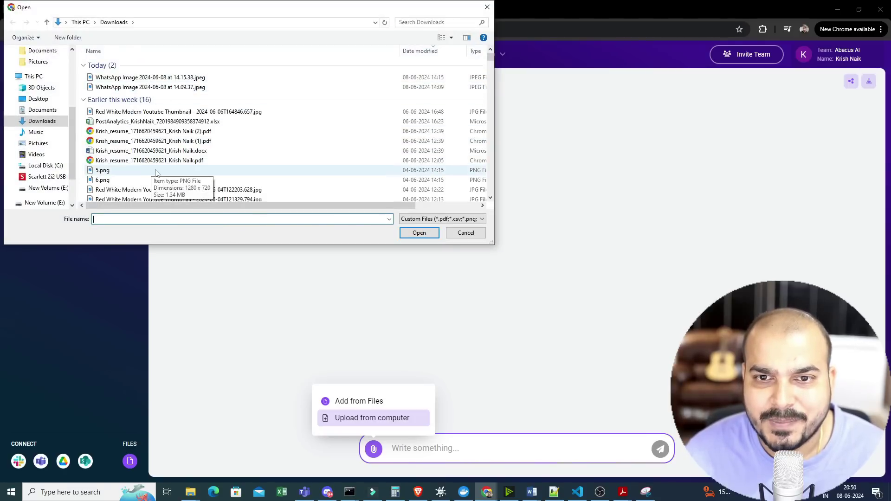
{"action": "scroll", "coordinate": [156, 173], "scroll_direction": "down", "scroll_amount": 7}
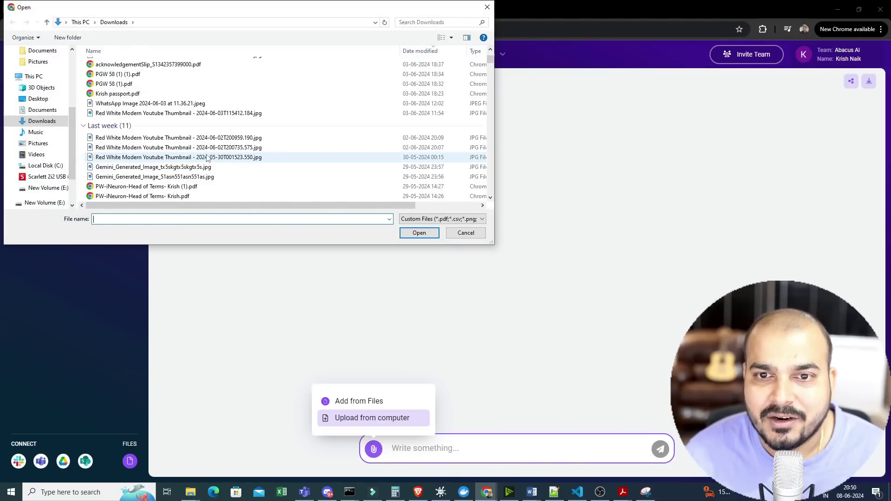
{"action": "scroll", "coordinate": [199, 162], "scroll_direction": "down", "scroll_amount": 1}
{"action": "left_click", "coordinate": [195, 108]}
{"action": "left_click", "coordinate": [417, 234]}
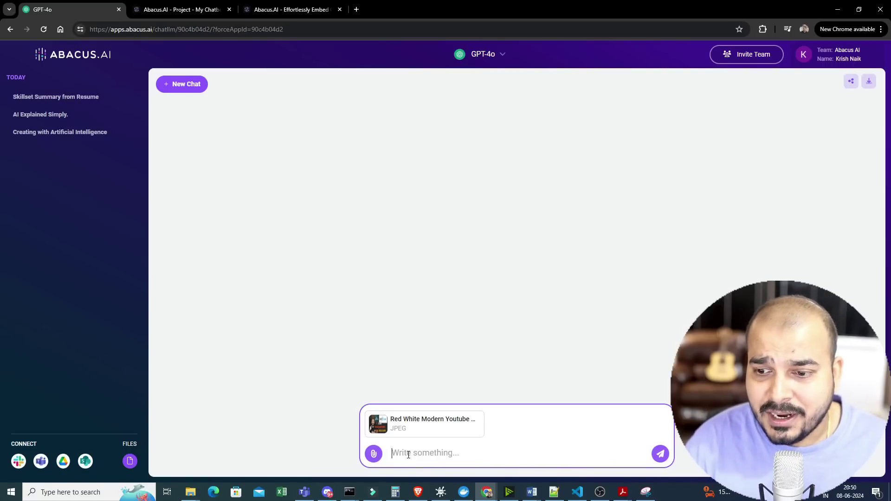
- Ask GPT-4o for the thumbnail's title and highlight its answer, 'LLM EVALUATION WITH MLFLOW'
{"action": "type", "text": "can you let"}
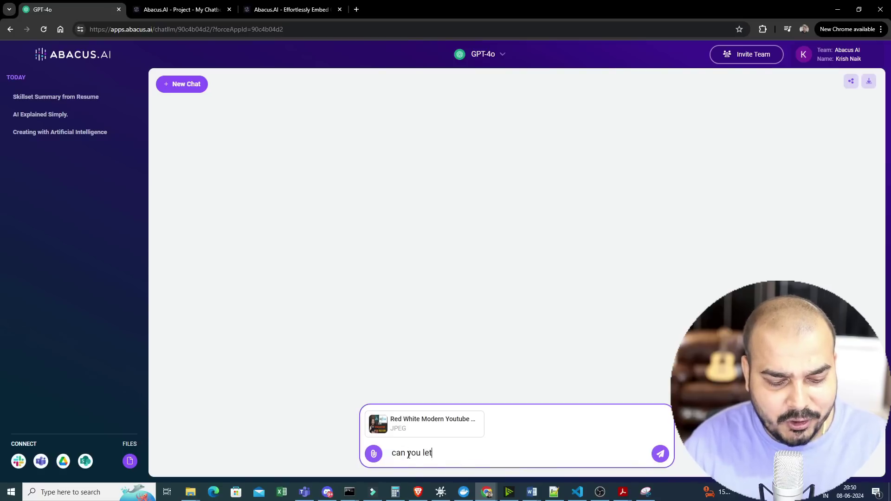
{"action": "type", "text": " me the kno"}
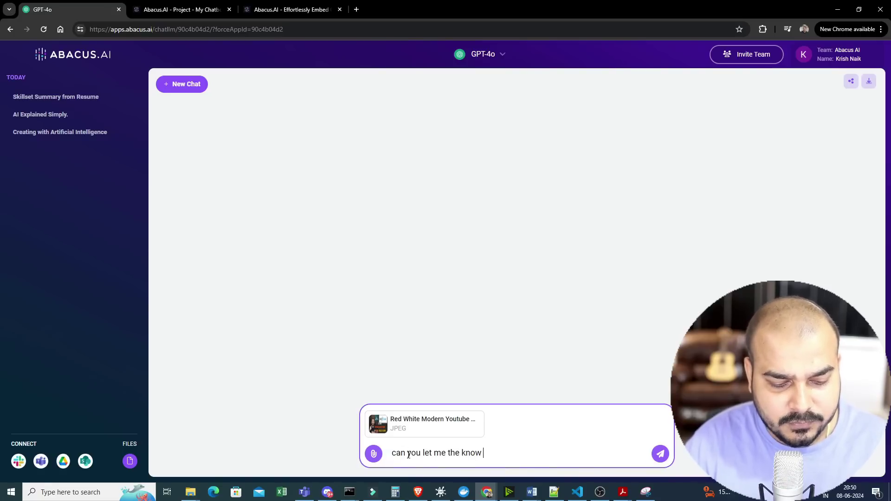
{"action": "type", "text": "w the "}
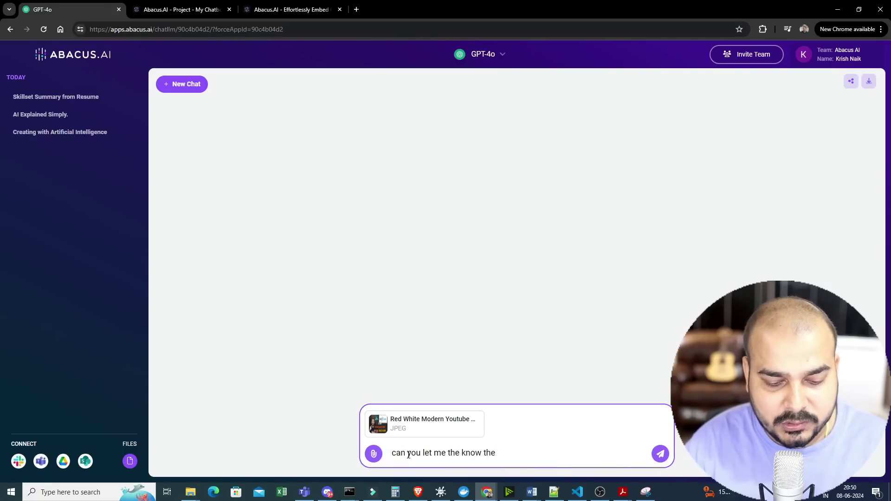
{"action": "type", "text": "title from"}
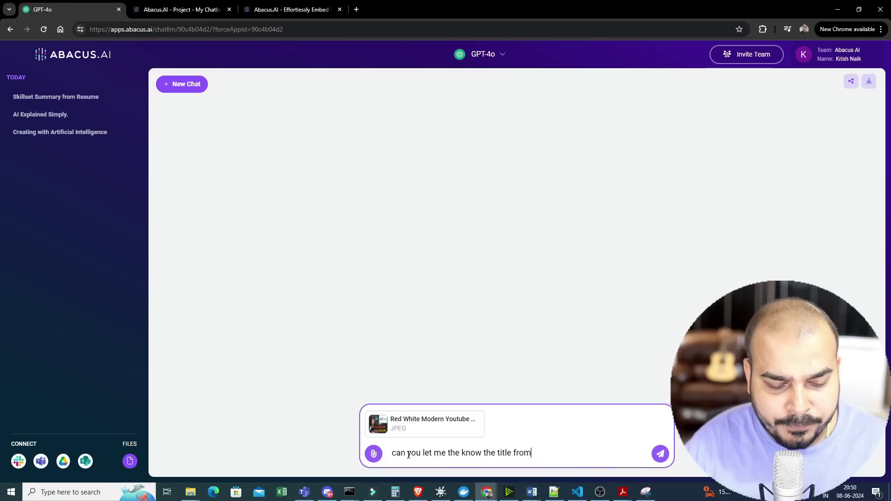
{"action": "type", "text": " this thumbnail image"}
{"action": "key", "text": "Return"}
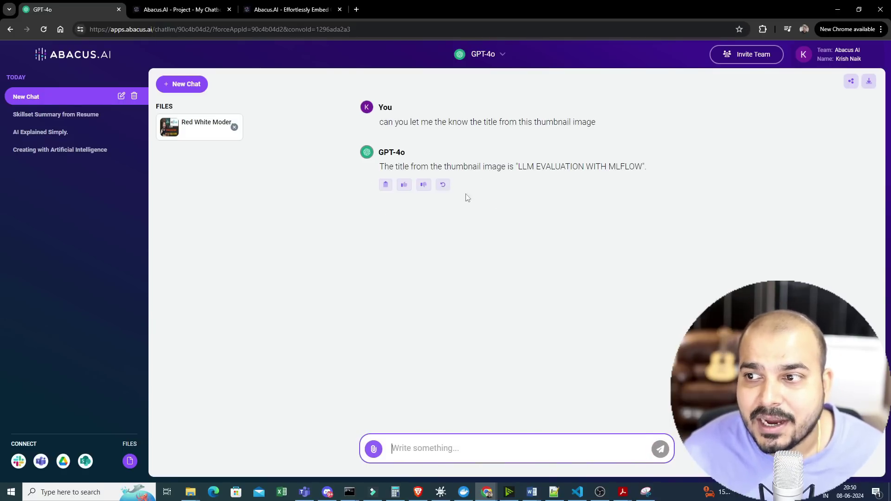
{"action": "left_click_drag", "start_coordinate": [385, 166], "coordinate": [643, 167]}
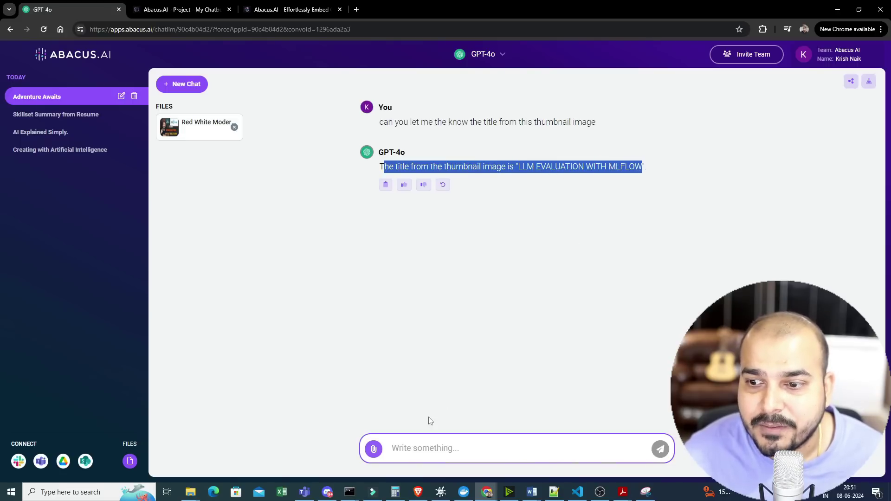
{"action": "left_click", "coordinate": [432, 446]}
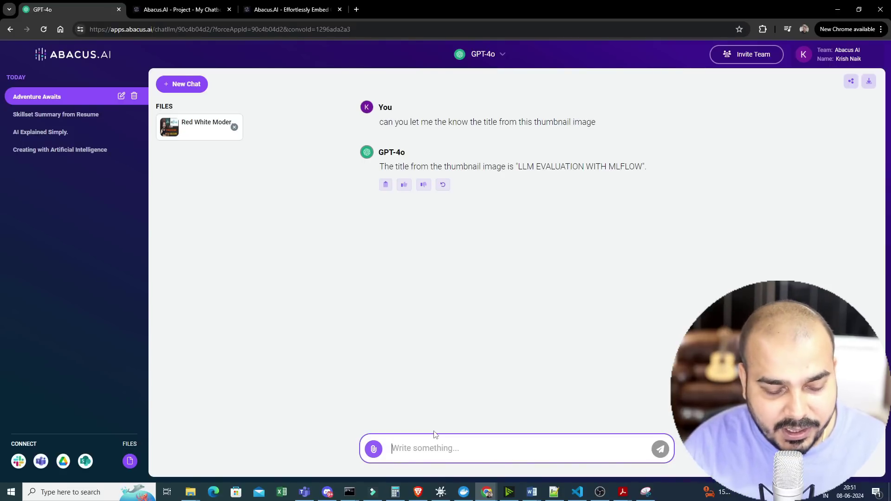
- Ask GPT-4o, 'can provide some suggestion for the image', keeping GPT-4o as the bot
{"action": "type", "text": "can "}
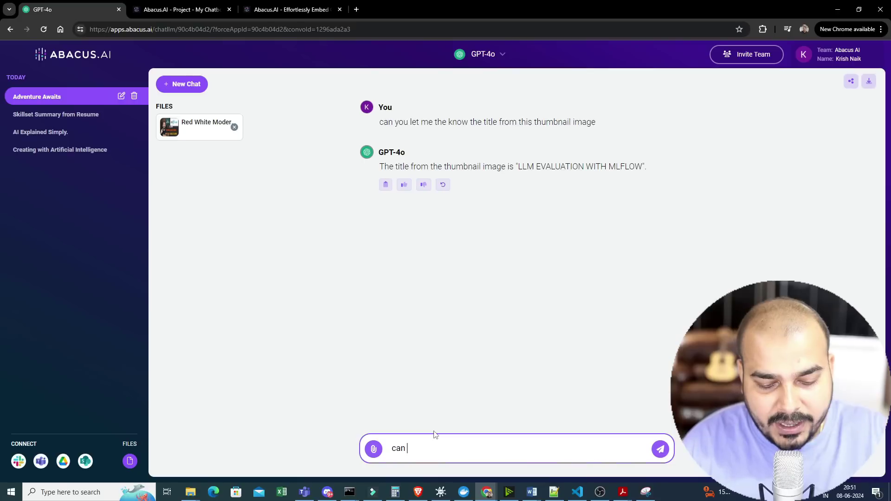
{"action": "type", "text": "provide some sugges"}
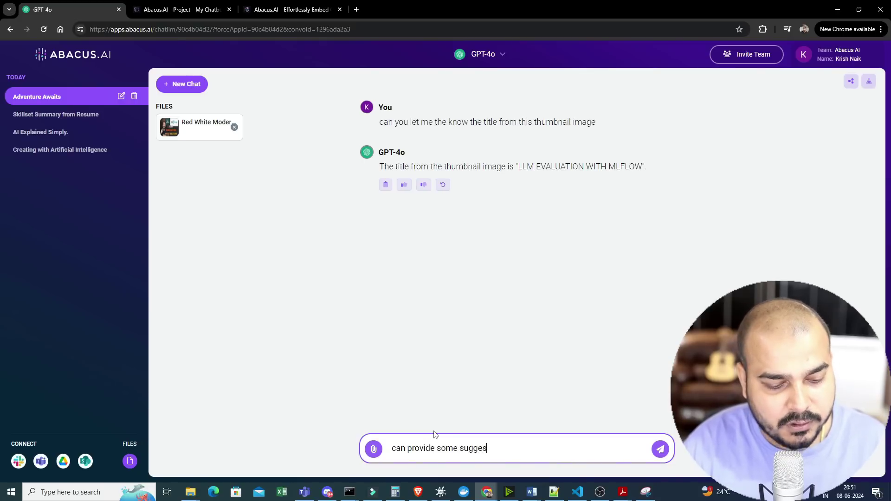
{"action": "type", "text": "tion fo"}
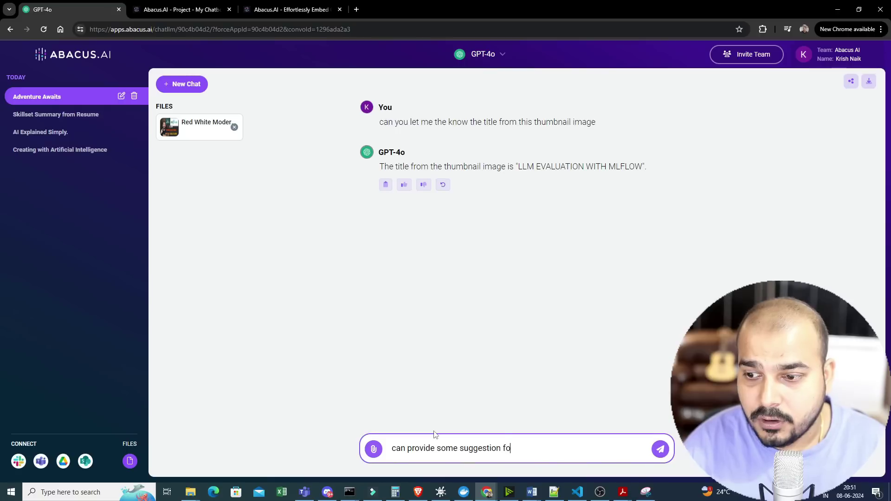
{"action": "type", "text": "r the image"}
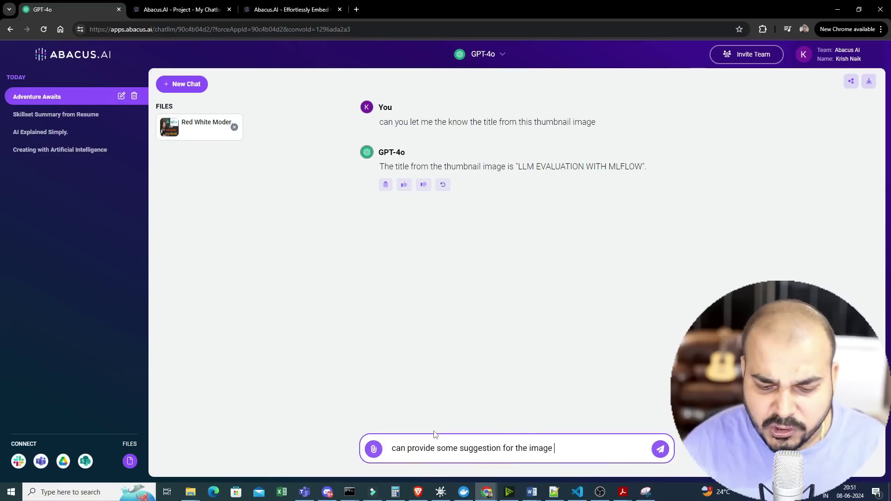
{"action": "key", "text": "Return"}
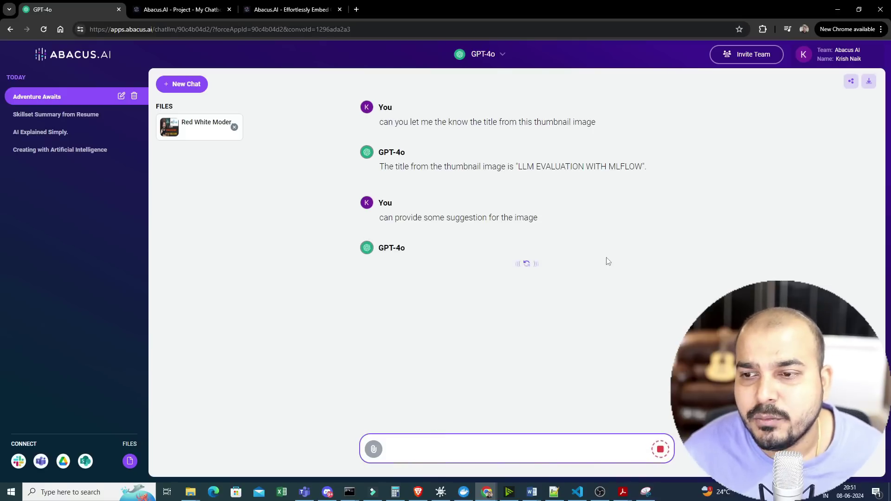
{"action": "left_click", "coordinate": [497, 57]}
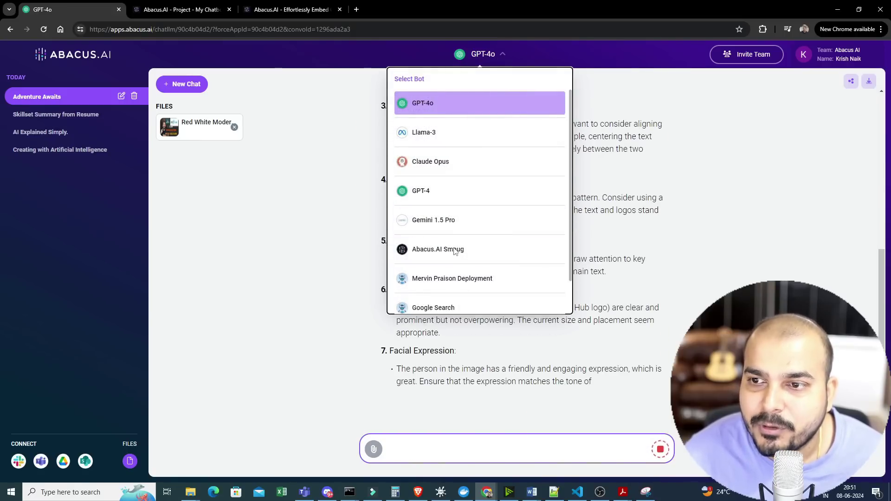
{"action": "left_click", "coordinate": [271, 231]}
- Read through the ten suggestions, highlighting the first explanation and the Facial Expression tip
{"action": "scroll", "coordinate": [371, 253], "scroll_direction": "up", "scroll_amount": 8}
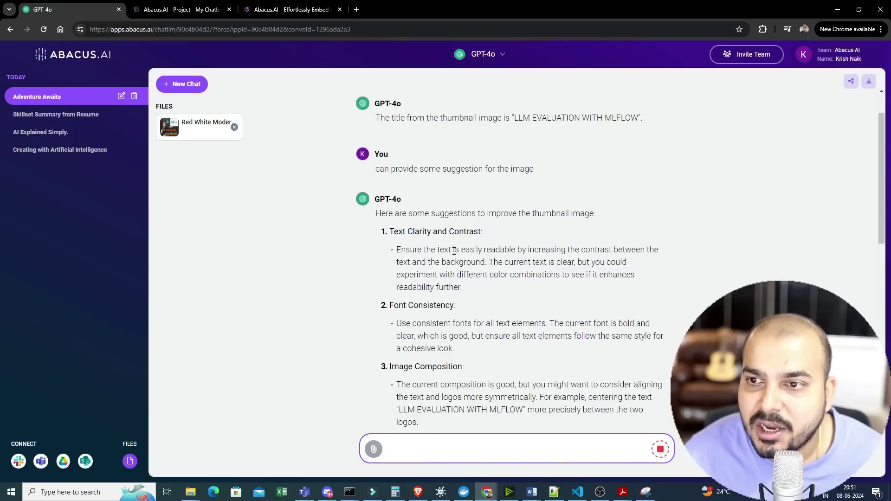
{"action": "left_click_drag", "start_coordinate": [398, 254], "coordinate": [484, 305]}
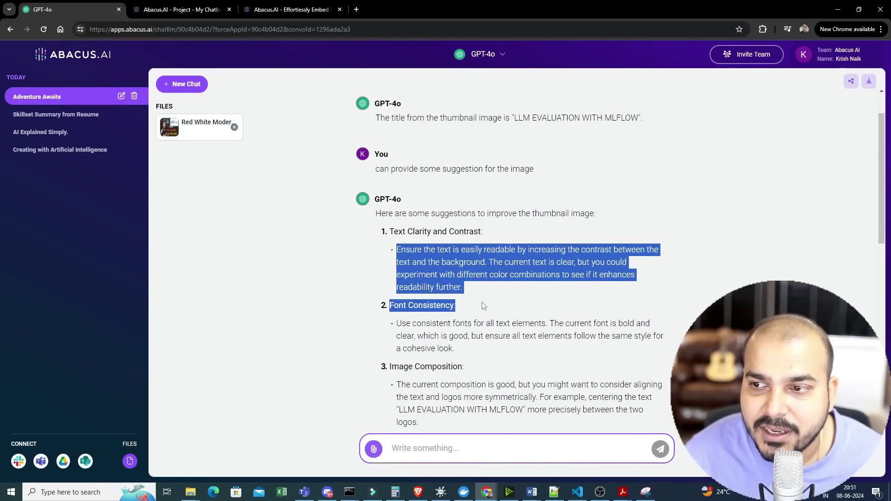
{"action": "scroll", "coordinate": [485, 305], "scroll_direction": "down", "scroll_amount": 10}
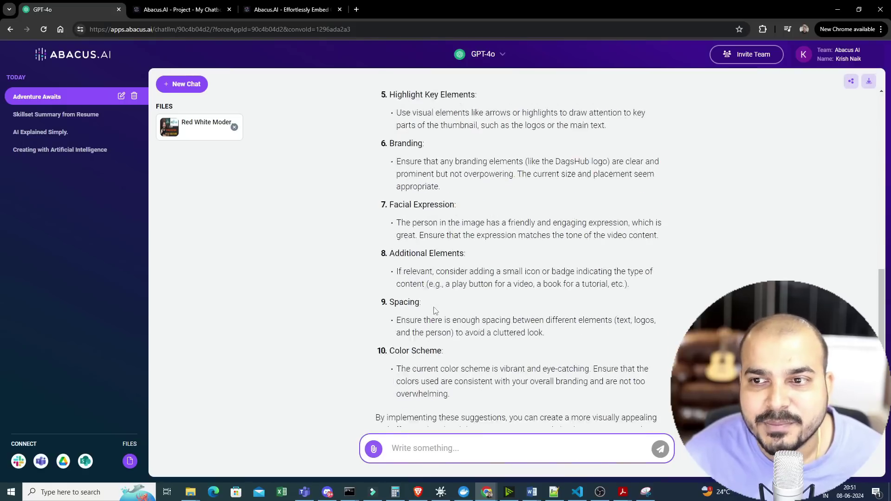
{"action": "scroll", "coordinate": [435, 310], "scroll_direction": "up", "scroll_amount": 3}
{"action": "left_click_drag", "start_coordinate": [397, 312], "coordinate": [656, 325]}
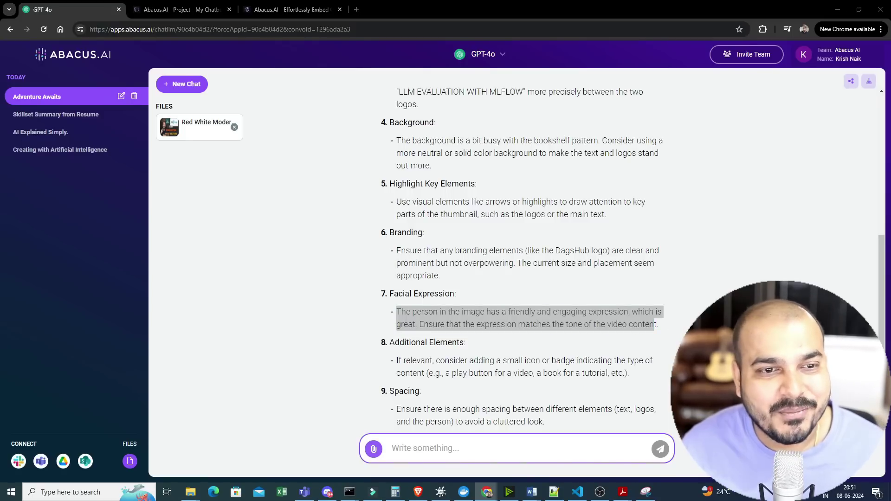
{"action": "scroll", "coordinate": [249, 241], "scroll_direction": "up", "scroll_amount": 6}
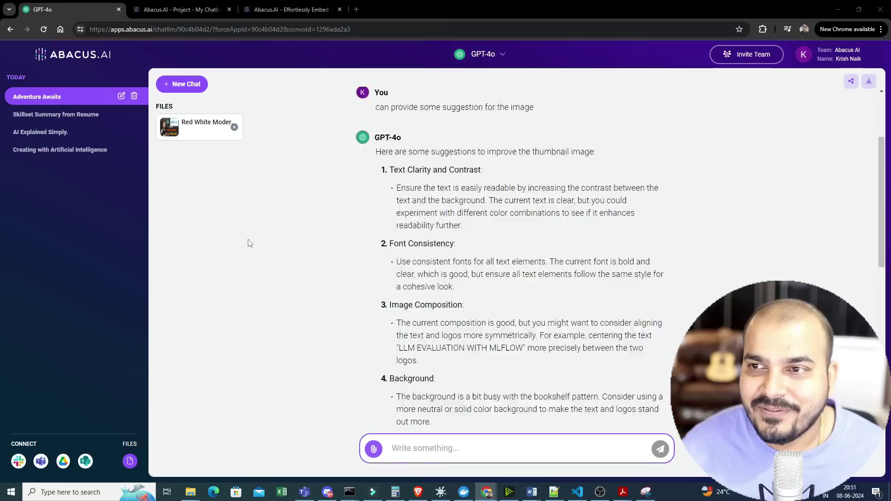
{"action": "scroll", "coordinate": [237, 281], "scroll_direction": "down", "scroll_amount": 9}
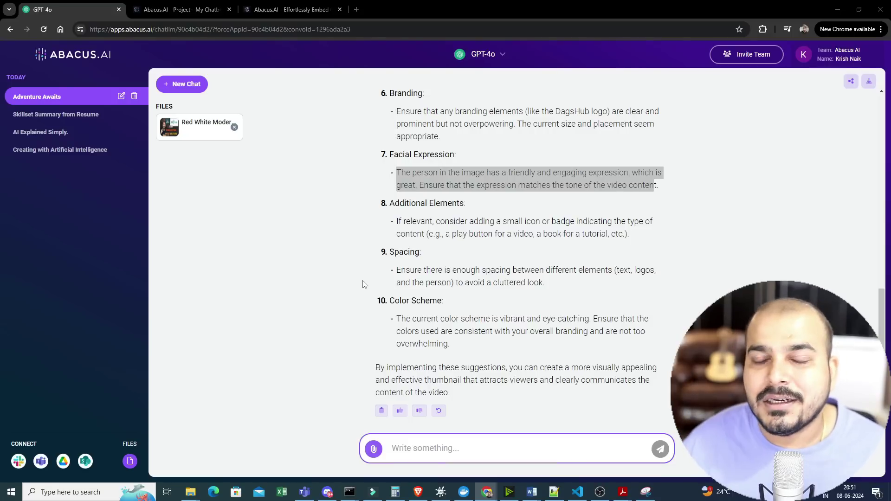
{"action": "left_click", "coordinate": [745, 54]}
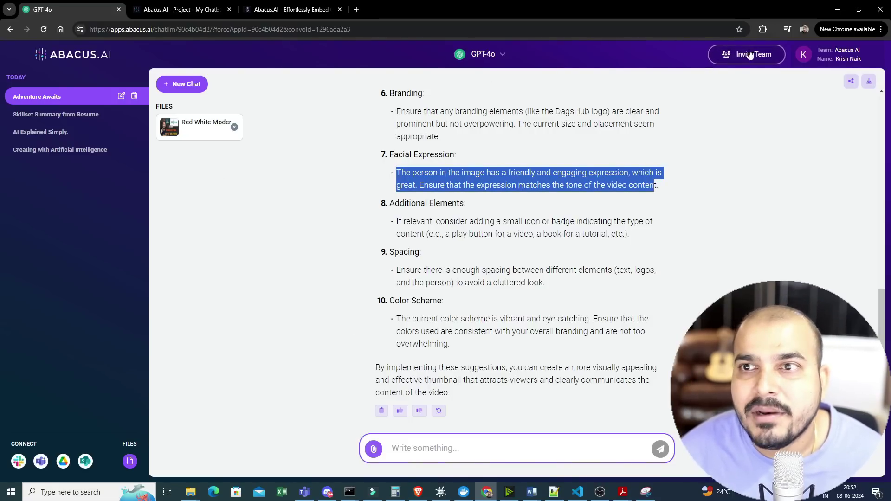
- Try inviting a user by e-mail in Admin > Team, which fails as already a member
{"action": "left_click", "coordinate": [747, 55]}
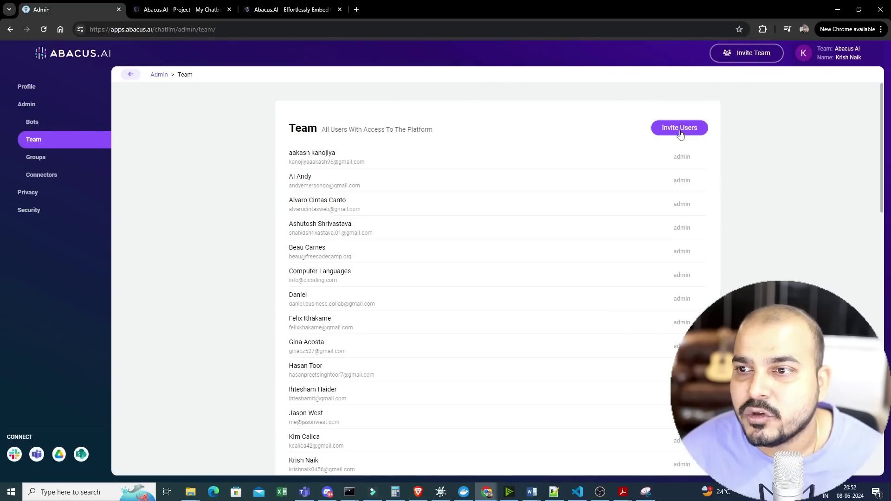
{"action": "left_click", "coordinate": [680, 133]}
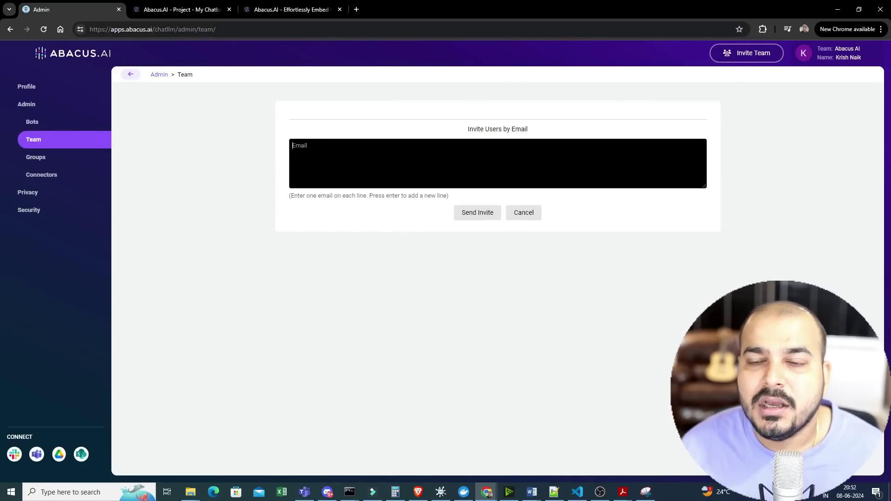
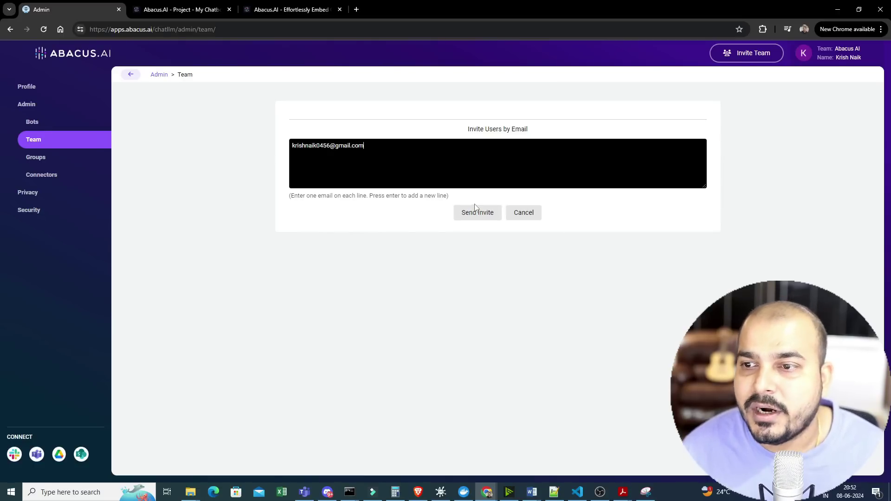
{"action": "left_click", "coordinate": [478, 212]}
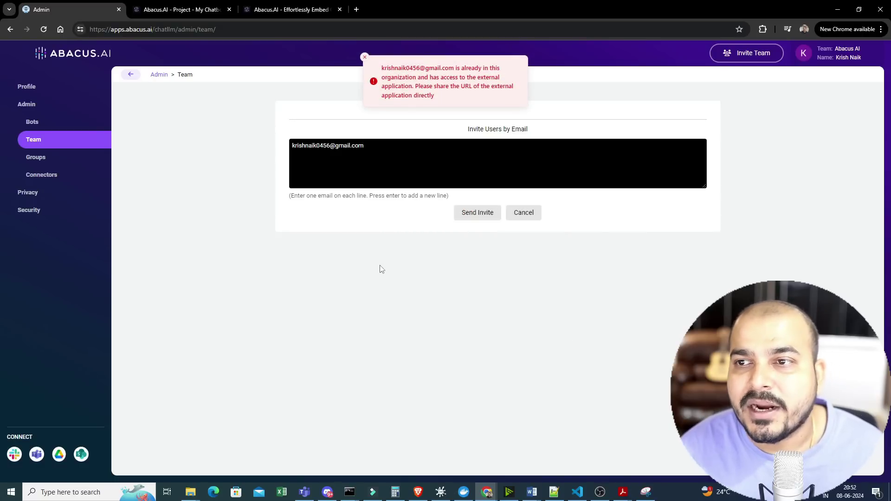
{"action": "left_click", "coordinate": [365, 57]}
- Replace the address with a different e-mail, send the invite, and return to the chat page
{"action": "left_click_drag", "start_coordinate": [366, 146], "coordinate": [116, 126]}
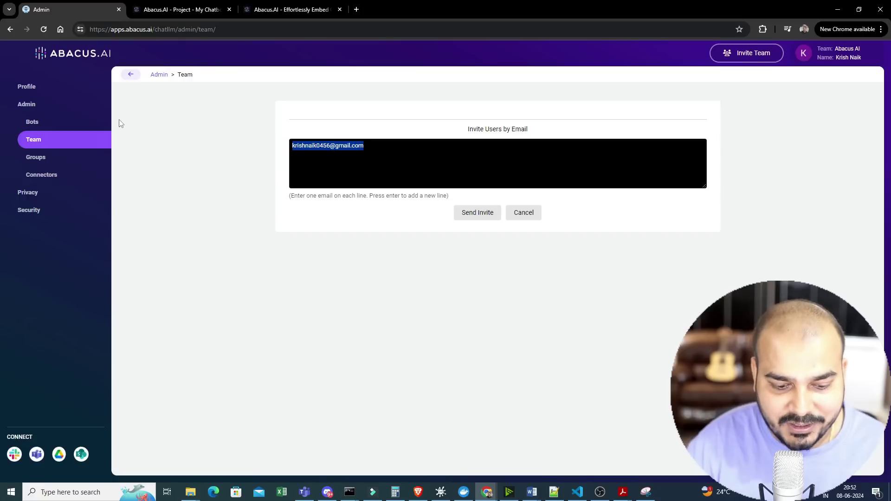
{"action": "type", "text": "kris"}
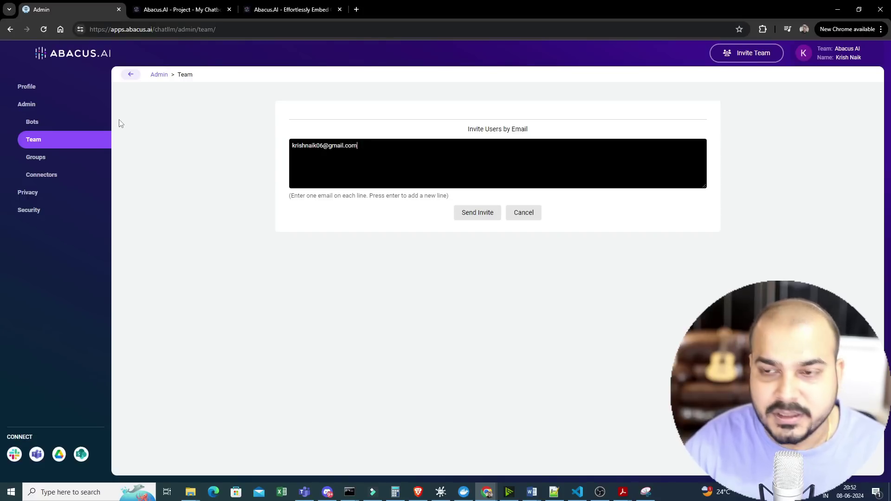
{"action": "left_click", "coordinate": [478, 214]}
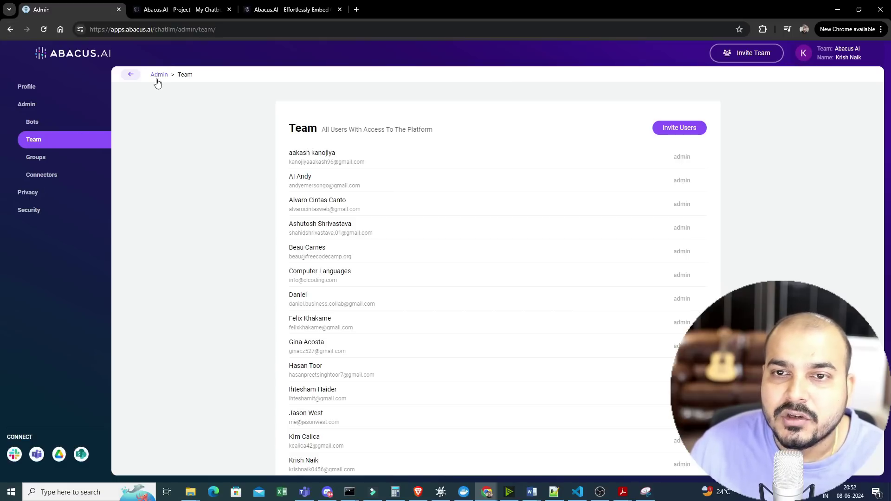
{"action": "left_click", "coordinate": [133, 76]}
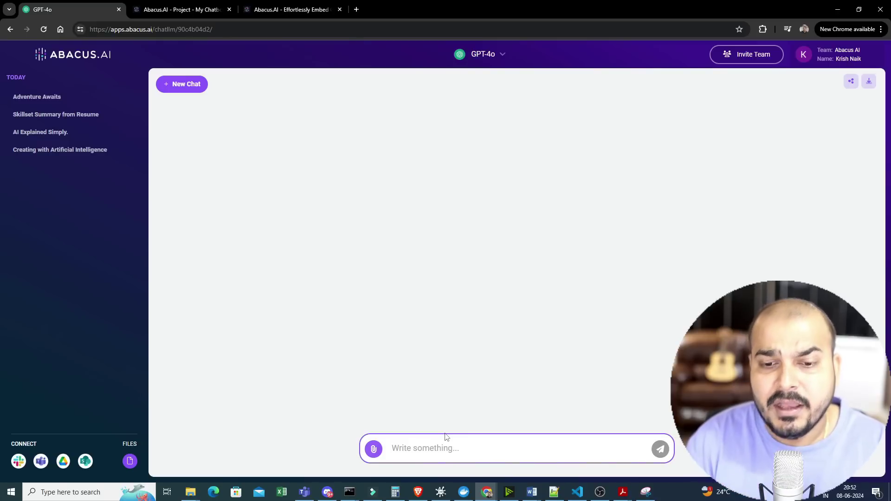
- In Connected Services, add a new connector and choose Google Drive as the service
{"action": "left_click", "coordinate": [66, 462]}
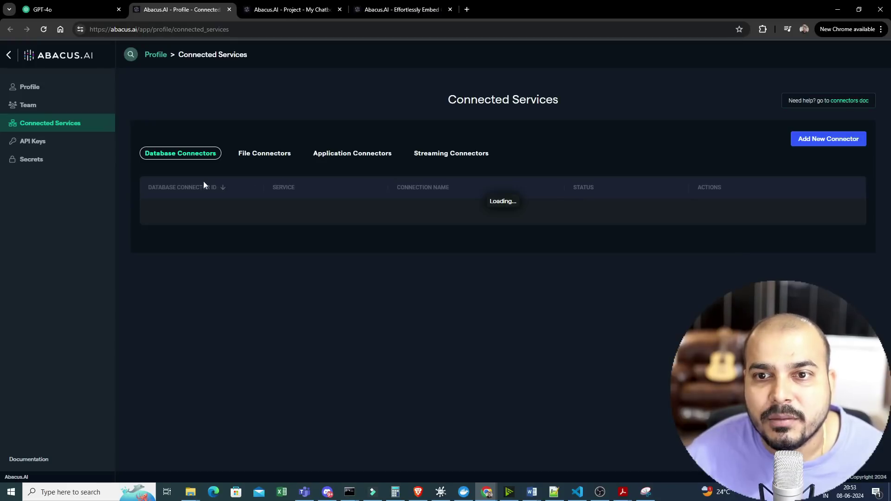
{"action": "left_click", "coordinate": [818, 142]}
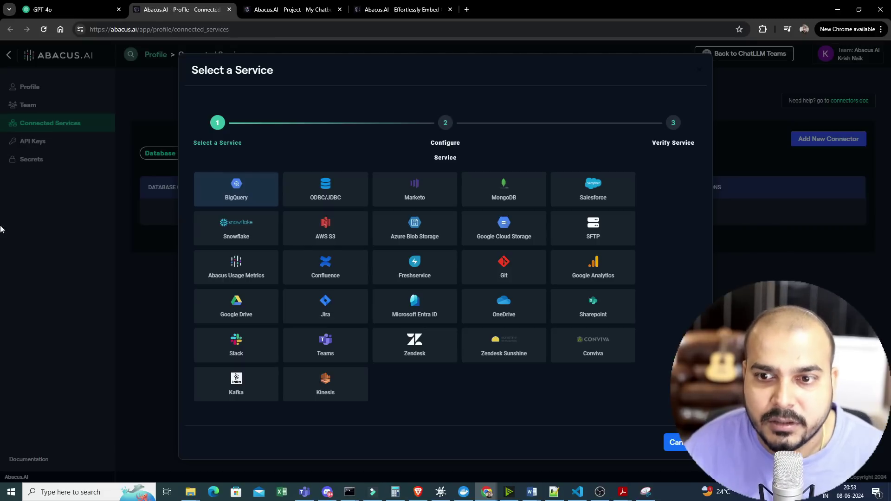
{"action": "left_click", "coordinate": [233, 306]}
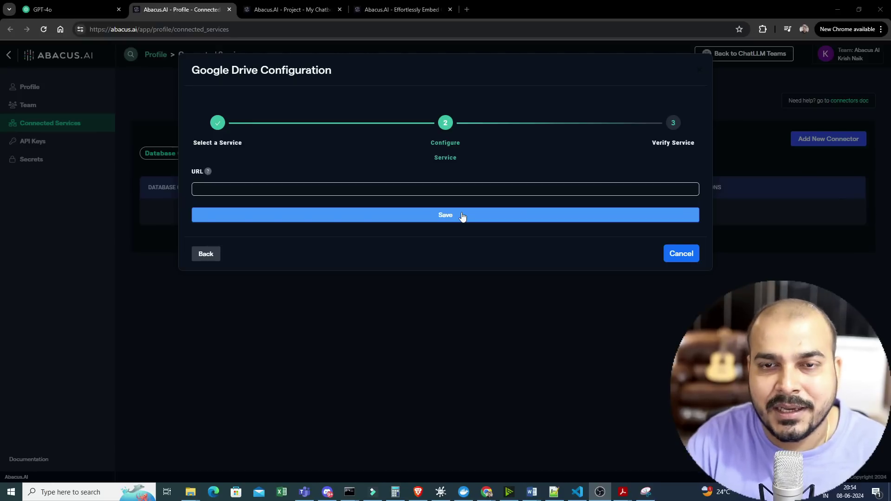
- Switch back to the GPT-4o ChatLLM browser tab
{"action": "left_click", "coordinate": [91, 6]}
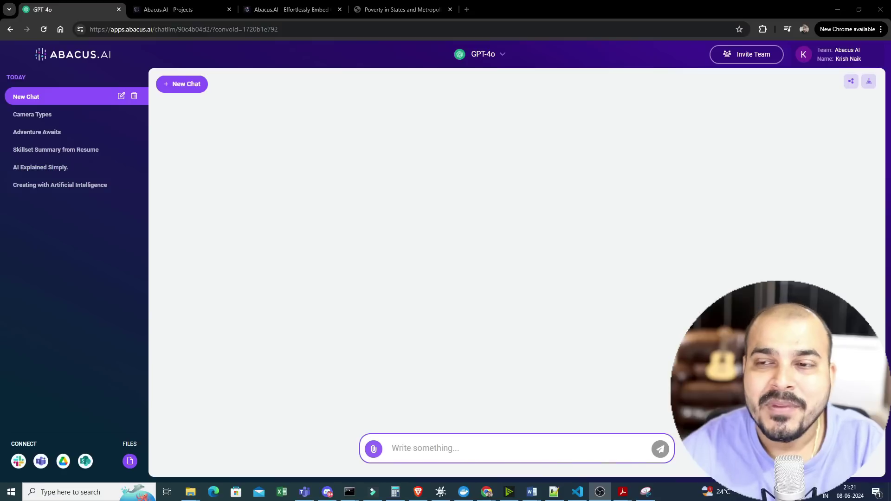
- Choose Add New Chatbot from the bot selector under GPT-4o
{"action": "left_click", "coordinate": [503, 58]}
{"action": "scroll", "coordinate": [495, 288], "scroll_direction": "down", "scroll_amount": 1}
{"action": "left_click", "coordinate": [449, 308]}
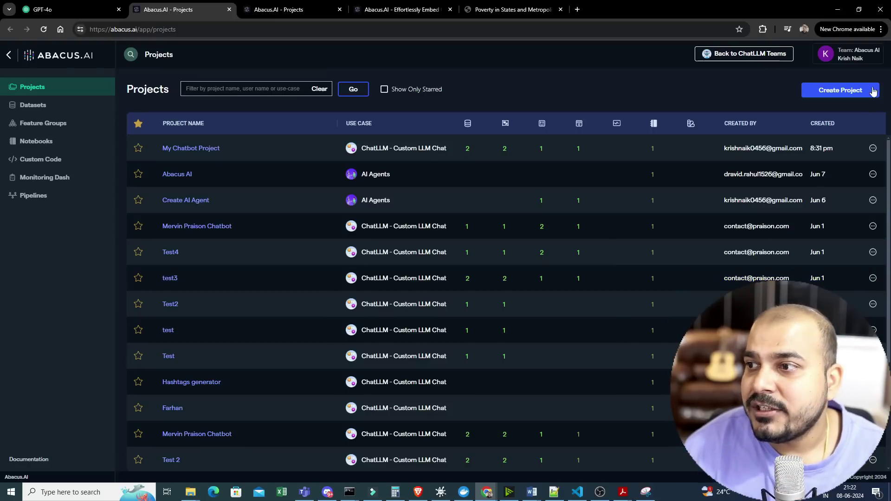
- Create a Custom Chatbot project named 'PDf Chatbot'
{"action": "left_click", "coordinate": [846, 92]}
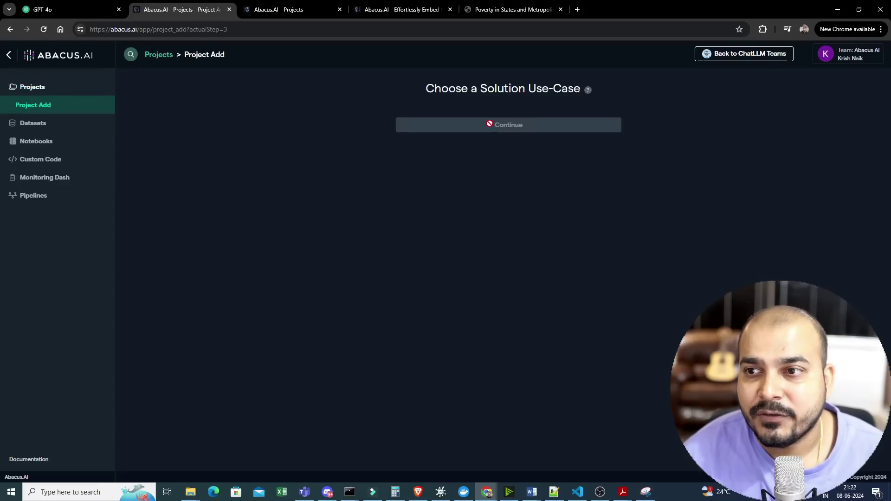
{"action": "left_click", "coordinate": [329, 125]}
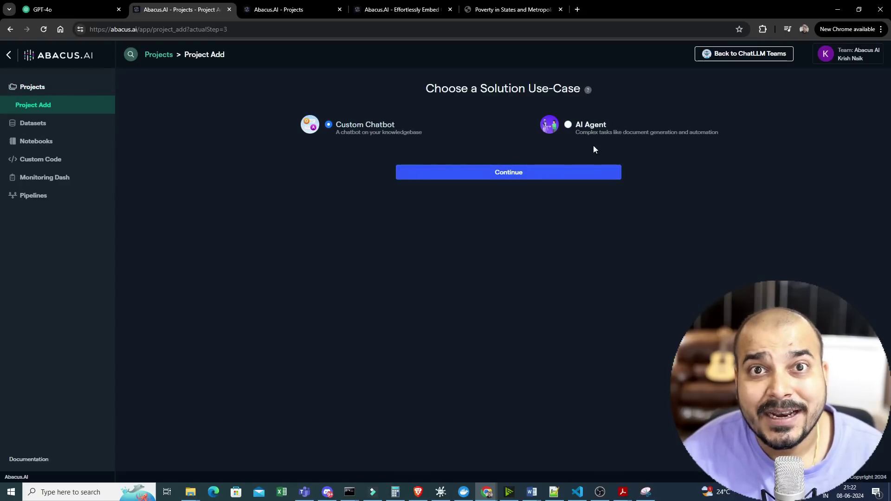
{"action": "left_click", "coordinate": [534, 174]}
{"action": "left_click", "coordinate": [442, 253]}
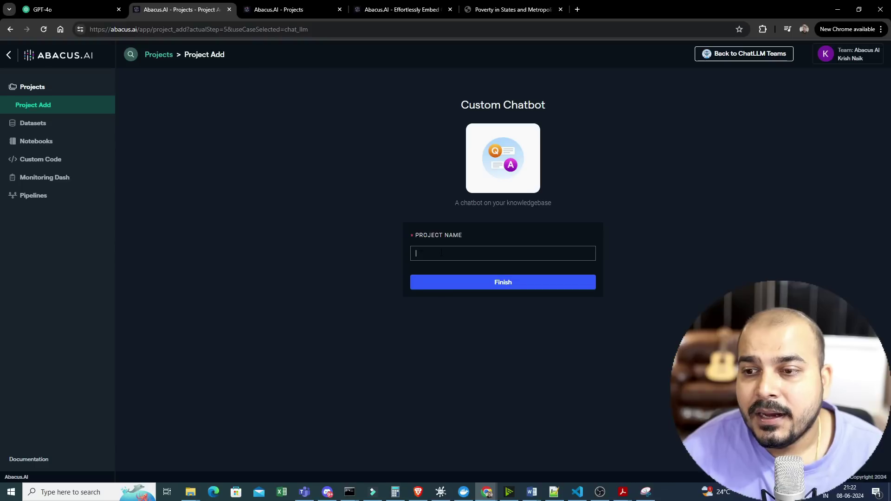
{"action": "type", "text": "PD"}
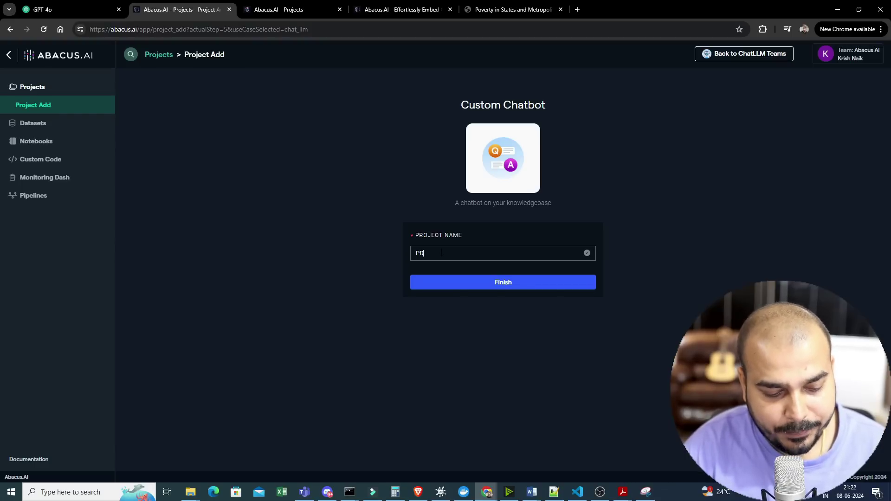
{"action": "type", "text": "f Chatbot"}
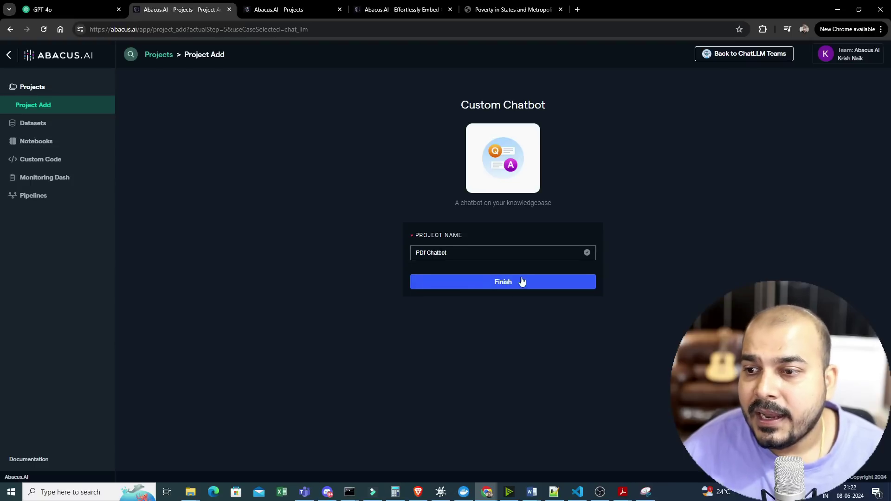
{"action": "left_click", "coordinate": [520, 281]}
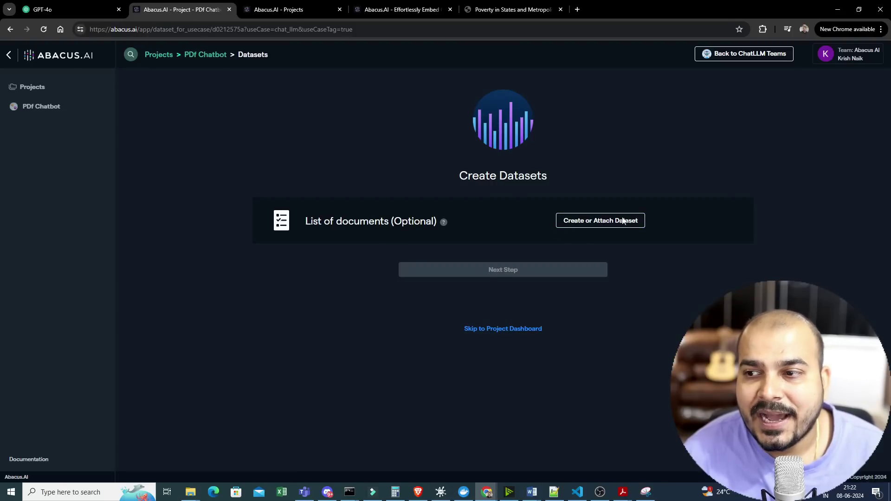
- Create a new List of documents dataset named 'pdfdataset' and continue to the upload step
{"action": "left_click", "coordinate": [610, 226]}
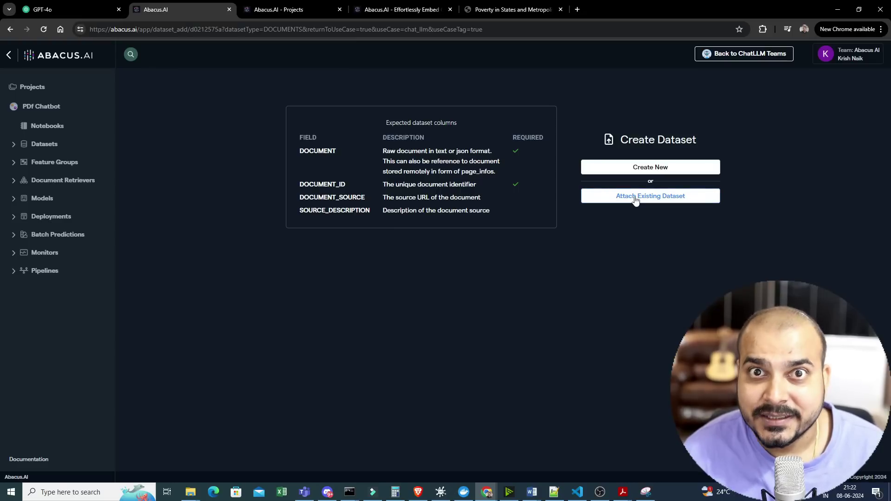
{"action": "left_click", "coordinate": [625, 170]}
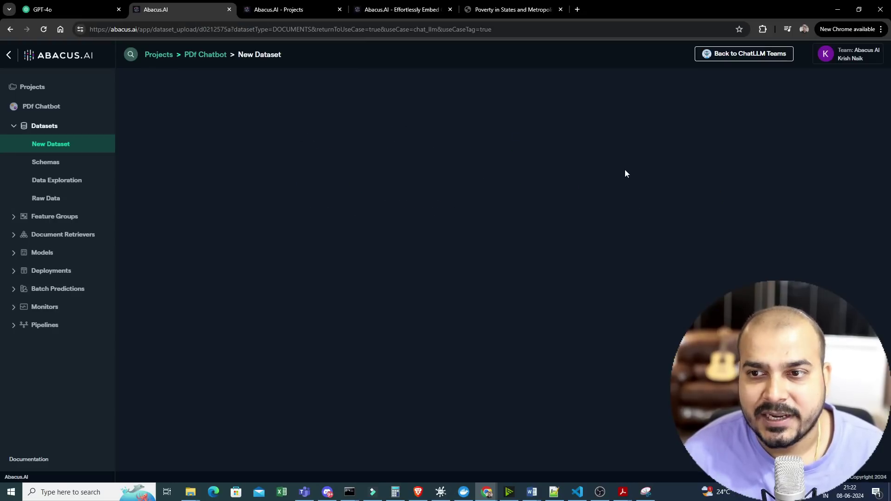
{"action": "left_click", "coordinate": [409, 112]}
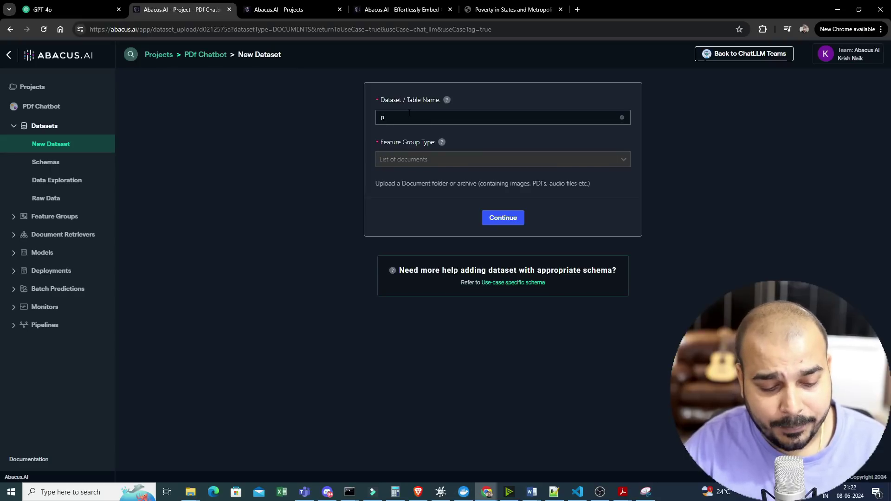
{"action": "type", "text": "pdf dataset"}
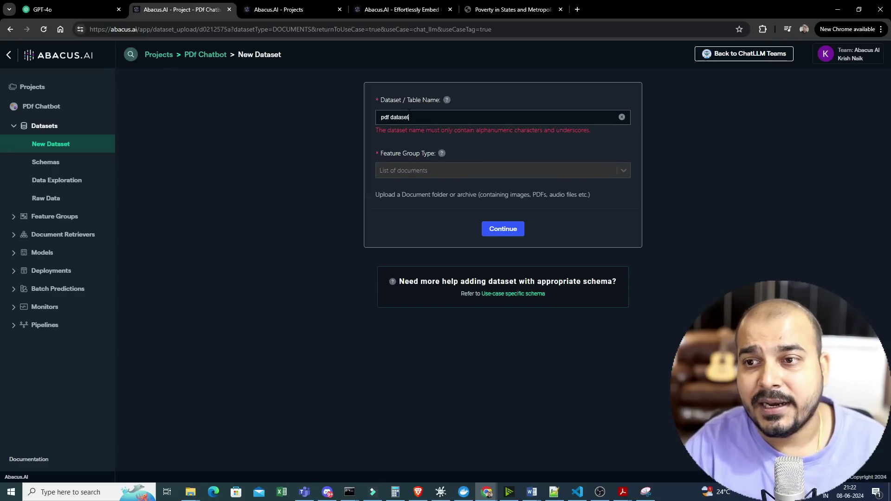
{"action": "key", "text": "BackSpace"}
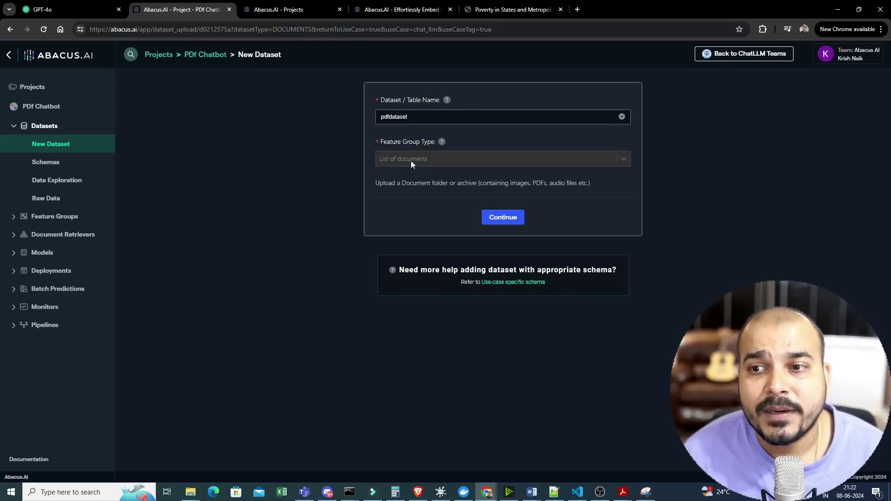
{"action": "left_click", "coordinate": [503, 217]}
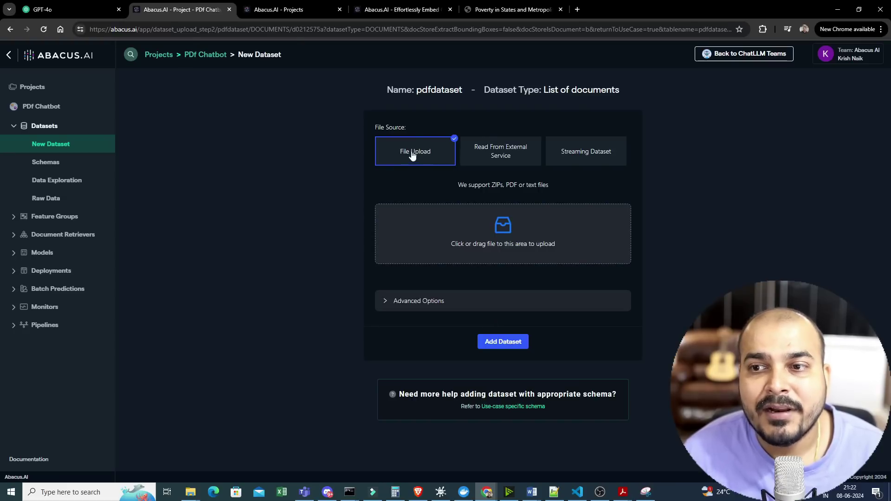
- Upload acsbr-015.pdf from the us_census folder, then switch to the Poverty in States PDF tab
{"action": "left_click", "coordinate": [501, 235]}
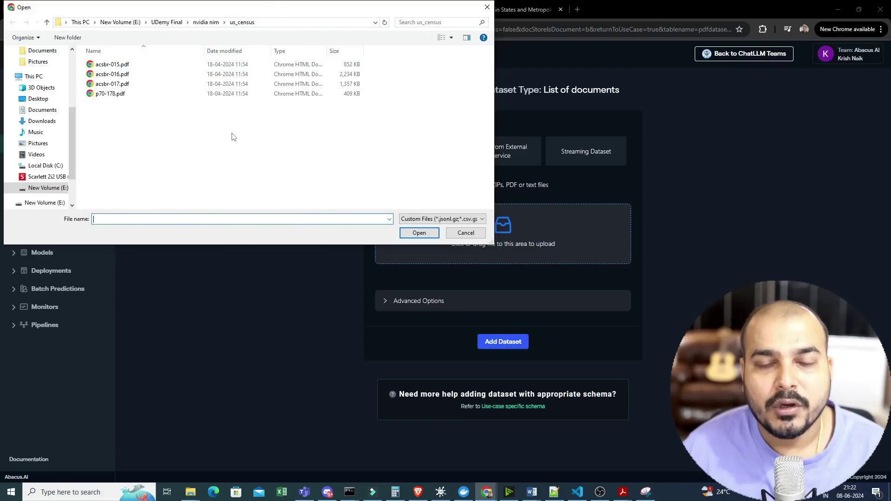
{"action": "left_click", "coordinate": [120, 65]}
{"action": "left_click", "coordinate": [419, 233]}
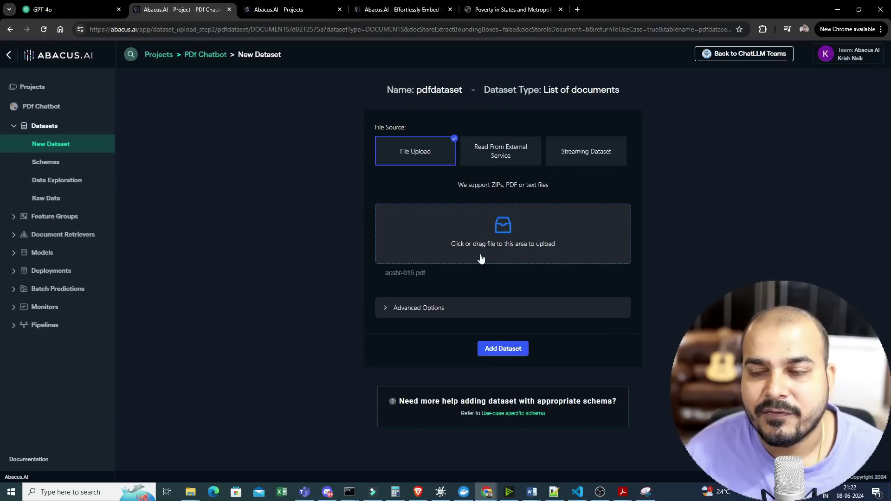
{"action": "left_click", "coordinate": [507, 9]}
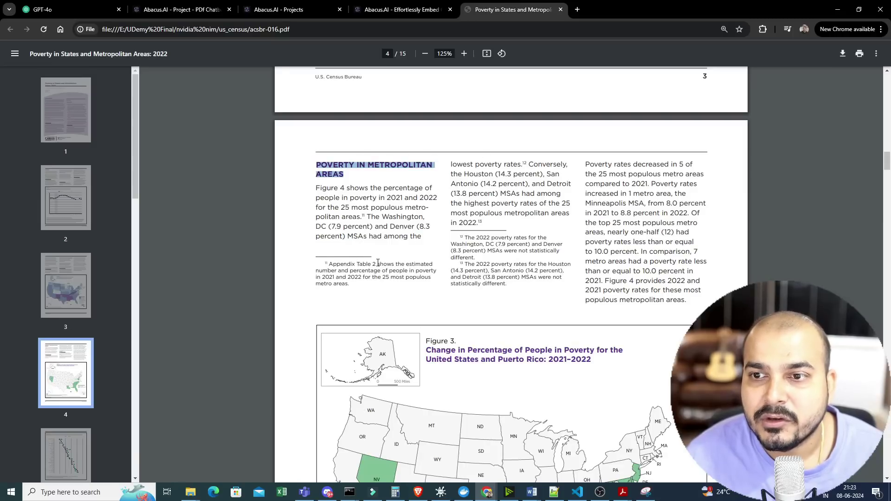
- Glance over the poverty report PDF, then go back to the PDf Chatbot dataset upload page
{"action": "scroll", "coordinate": [371, 270], "scroll_direction": "up", "scroll_amount": 10}
{"action": "left_click", "coordinate": [181, 10]}
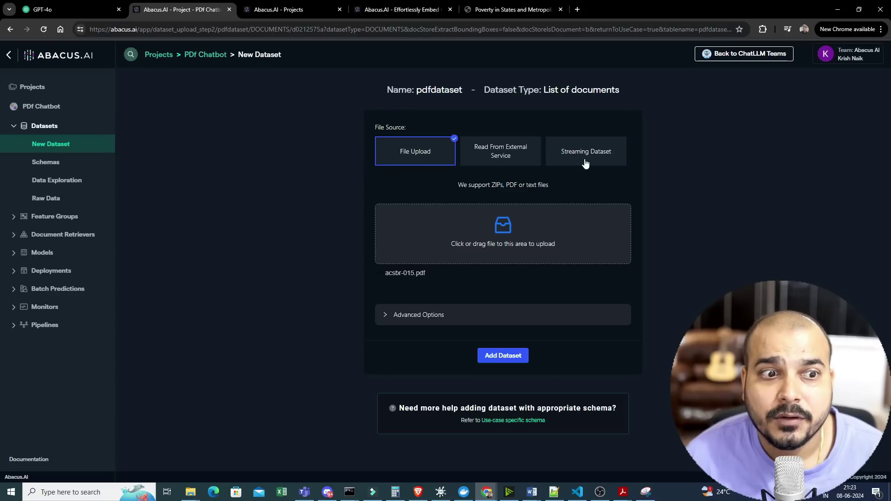
- Add pdfdataset with acsbr-015.pdf and begin a retriever named PDf_Chatbot_document_retriever
{"action": "left_click", "coordinate": [502, 356]}
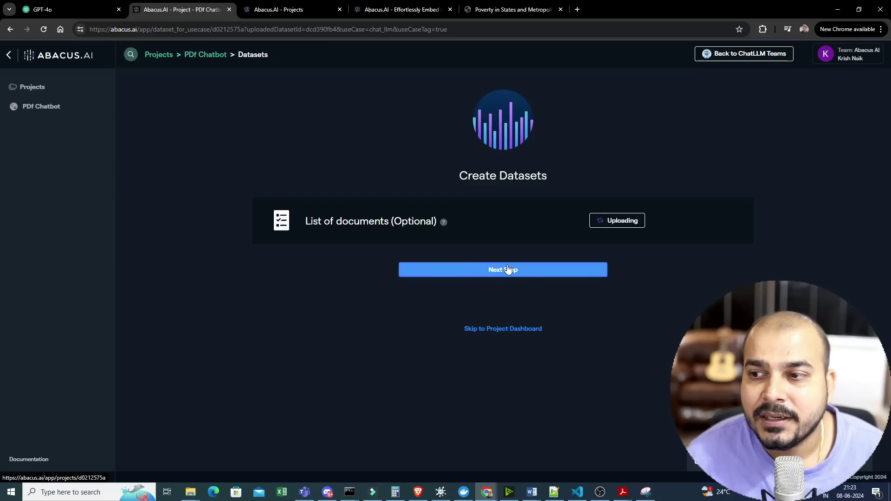
{"action": "left_click", "coordinate": [503, 272]}
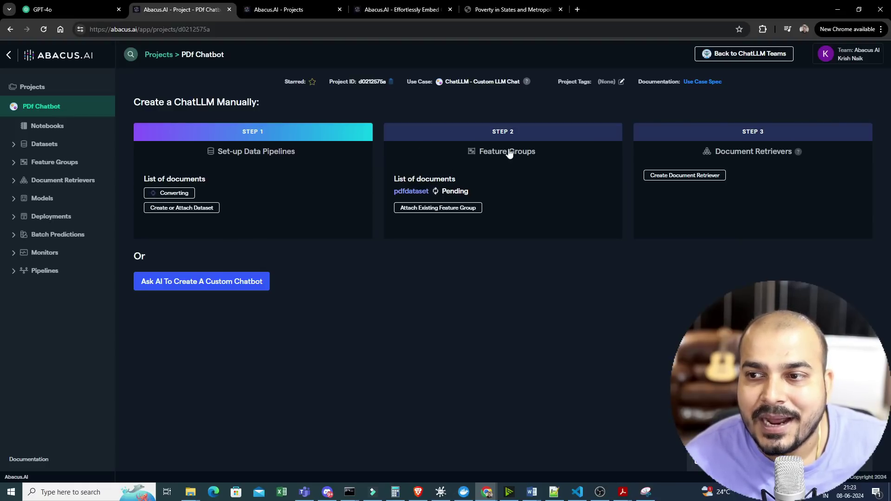
{"action": "left_click", "coordinate": [685, 176]}
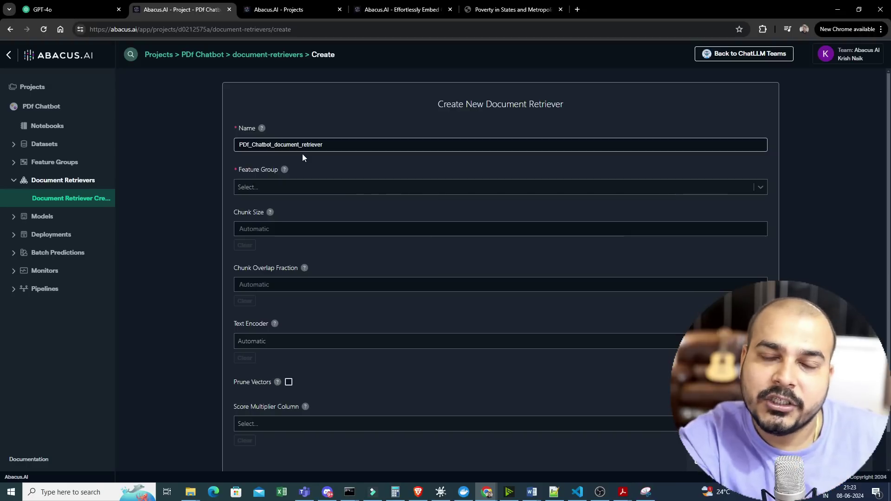
- Set the retriever's feature group to pdfdataset, chunk size 500 and chunk overlap fraction 0.1
{"action": "left_click", "coordinate": [277, 191]}
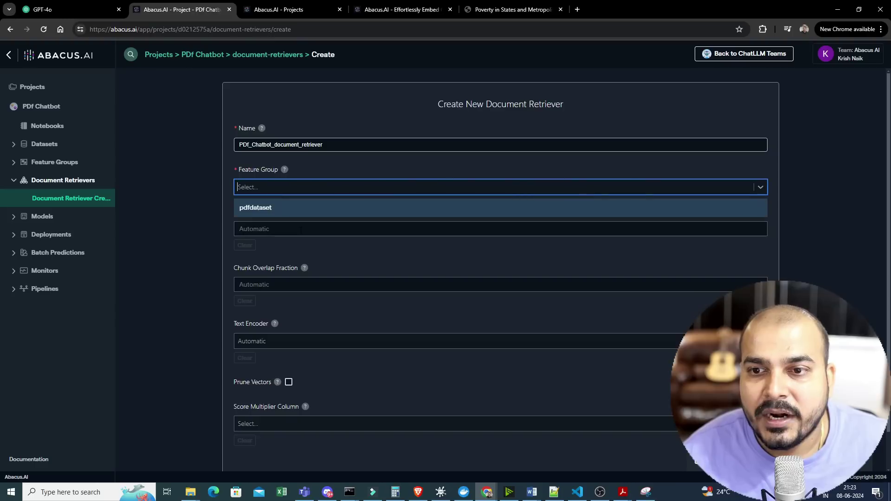
{"action": "left_click", "coordinate": [263, 209]}
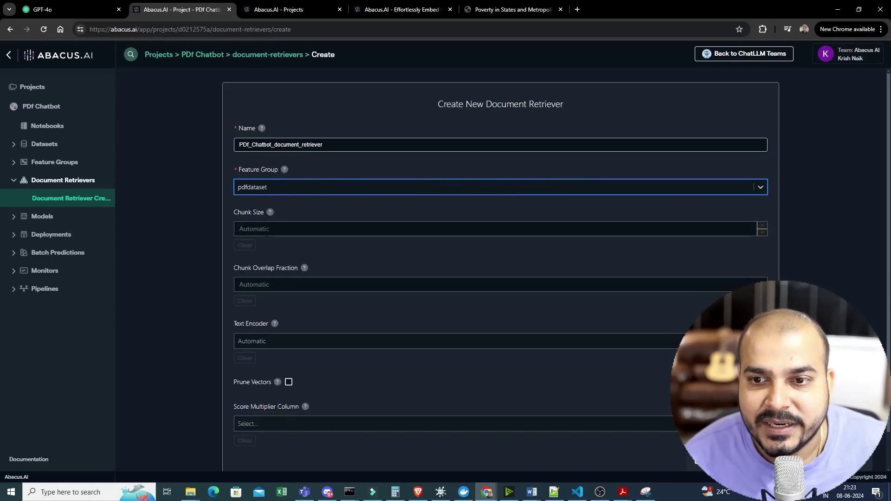
{"action": "left_click", "coordinate": [270, 229]}
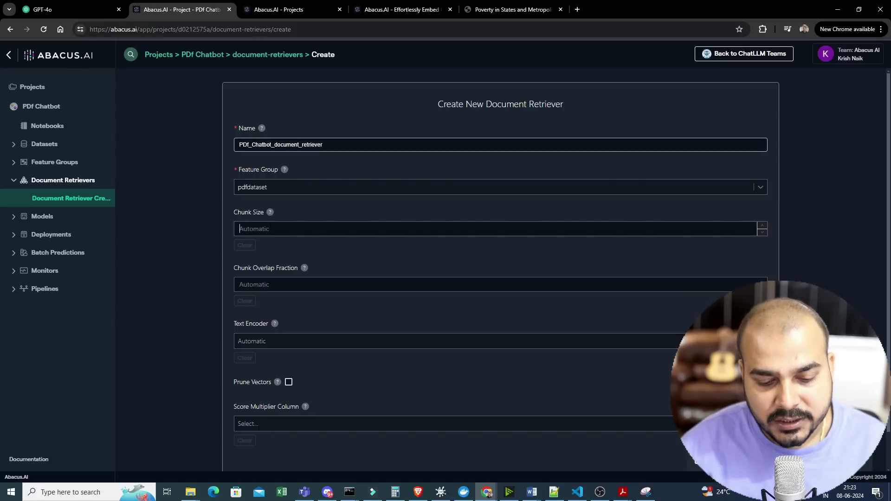
{"action": "type", "text": "500"}
{"action": "left_click", "coordinate": [285, 285]}
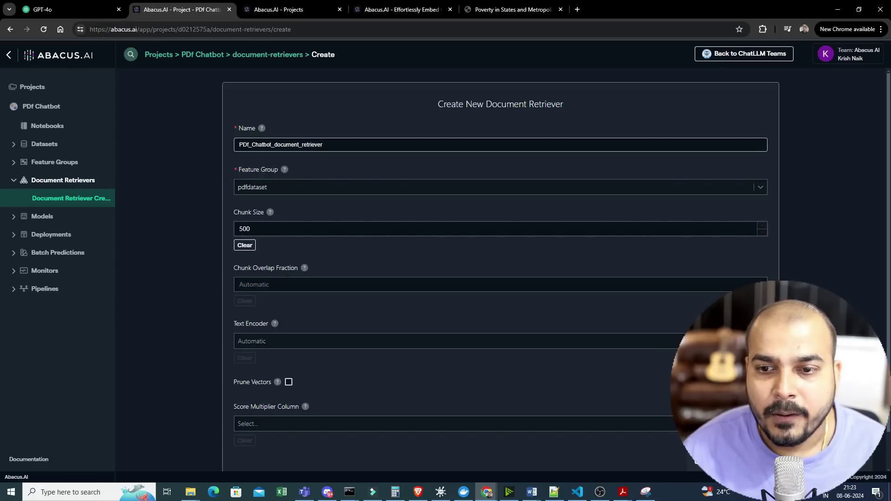
{"action": "type", "text": "0.1"}
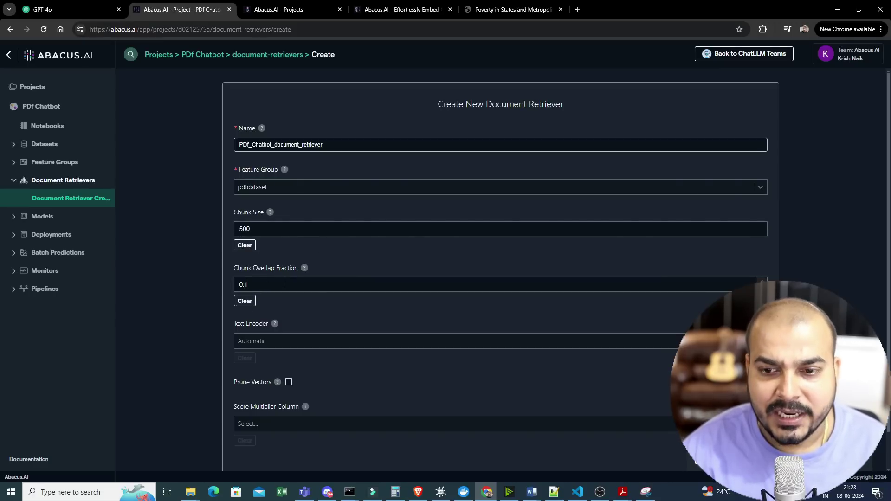
- Try to create the retriever and dismiss the error that pdfdataset is still processing
{"action": "scroll", "coordinate": [280, 308], "scroll_direction": "down", "scroll_amount": 2}
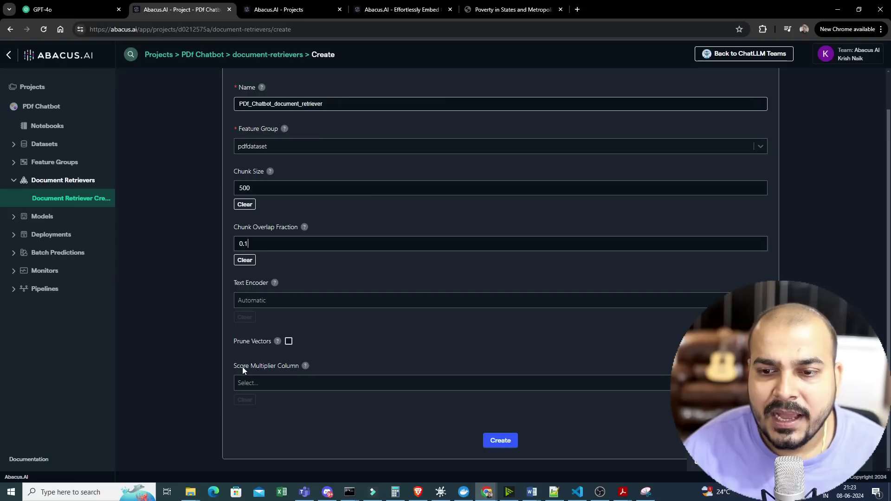
{"action": "left_click", "coordinate": [505, 444]}
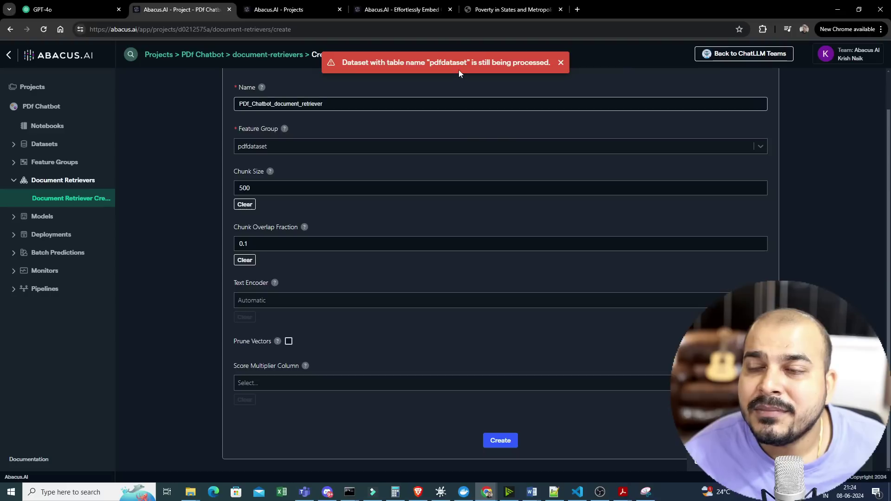
{"action": "left_click", "coordinate": [562, 64]}
{"action": "scroll", "coordinate": [470, 272], "scroll_direction": "up", "scroll_amount": 1}
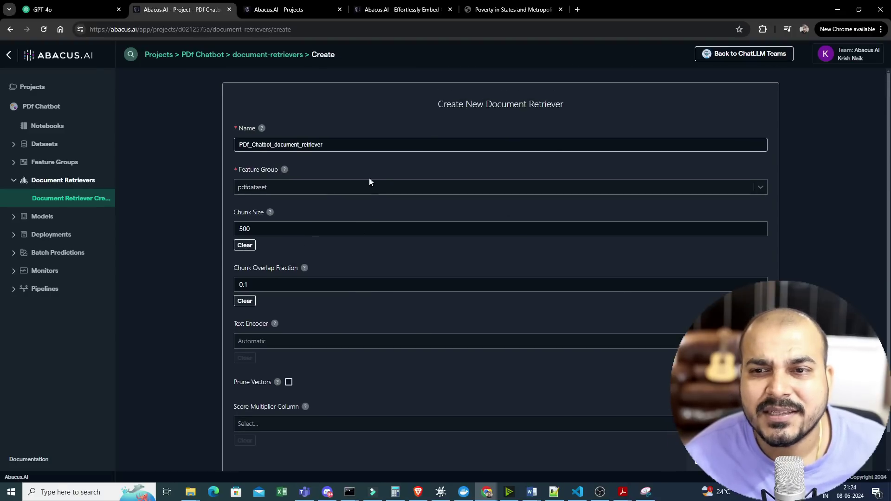
- Open My Chatbot Project from the projects list, then view the Abacus.AI products homepage
{"action": "left_click", "coordinate": [260, 7]}
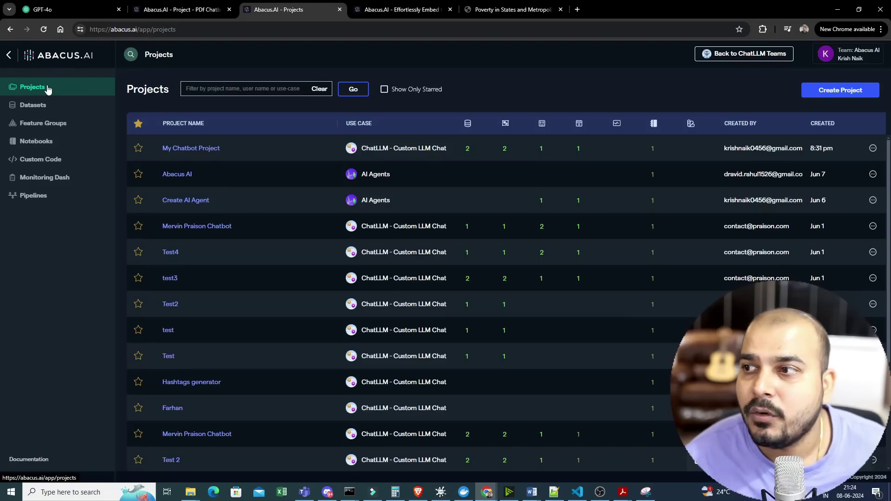
{"action": "left_click", "coordinate": [197, 149]}
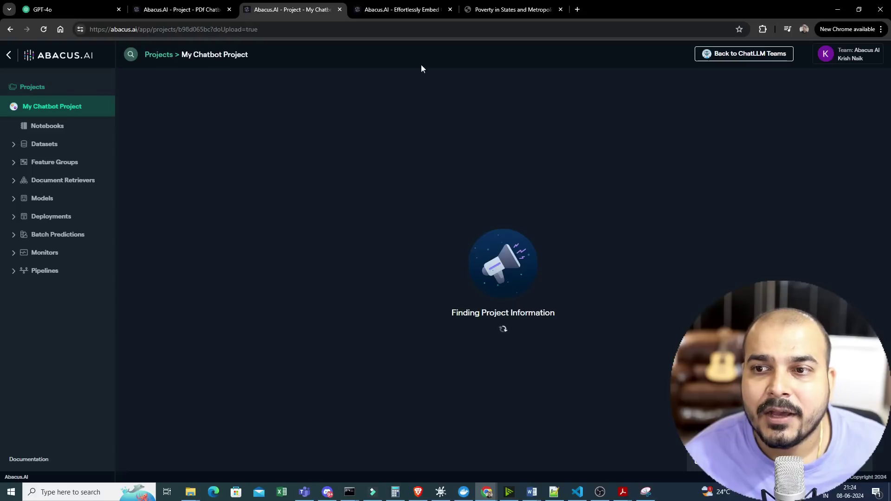
{"action": "scroll", "coordinate": [236, 218], "scroll_direction": "down", "scroll_amount": 1}
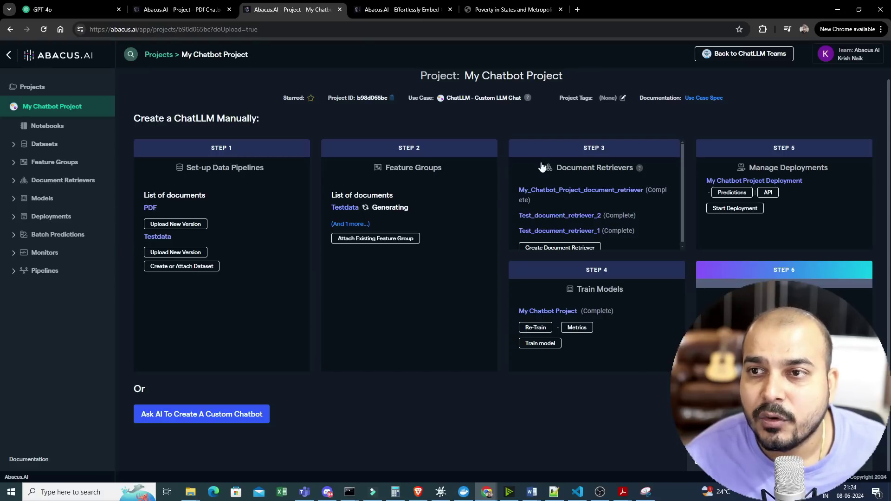
{"action": "left_click", "coordinate": [395, 10]}
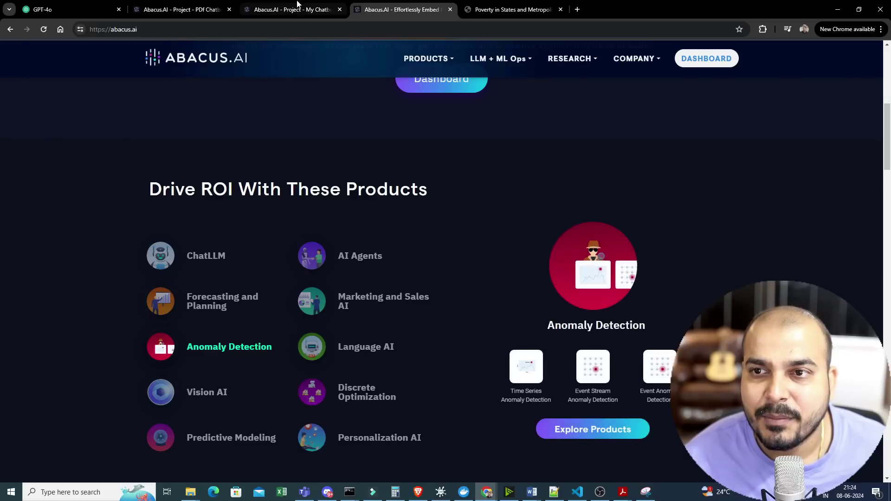
- Resubmit the PDf Chatbot retriever form, which is refused again, then view My Chatbot Project
{"action": "left_click", "coordinate": [296, 5]}
{"action": "left_click", "coordinate": [179, 10]}
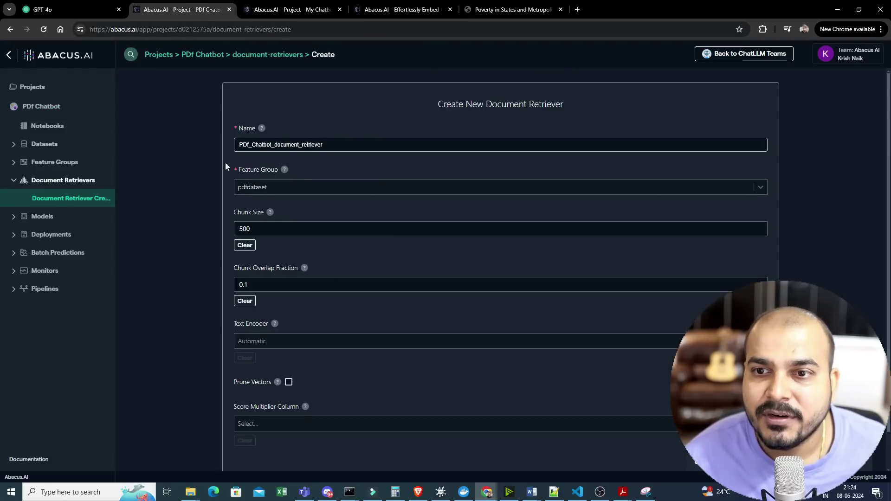
{"action": "scroll", "coordinate": [516, 370], "scroll_direction": "down", "scroll_amount": 1}
{"action": "left_click", "coordinate": [500, 440]}
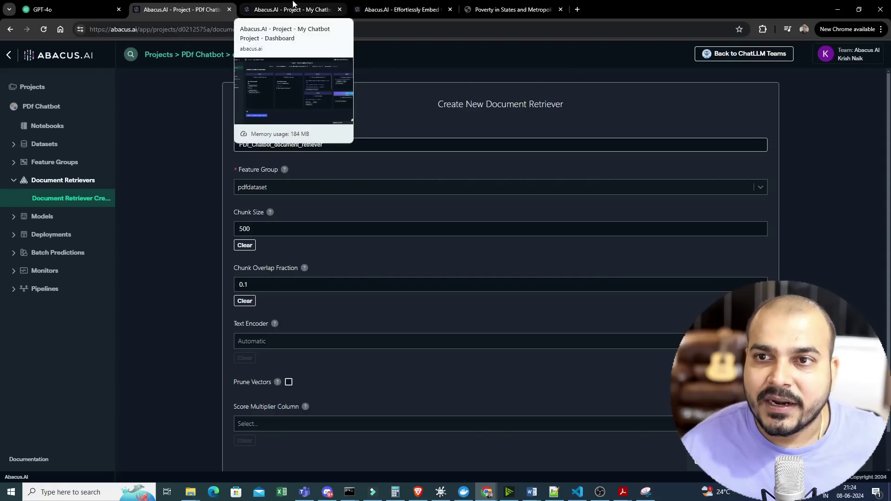
{"action": "left_click", "coordinate": [270, 4]}
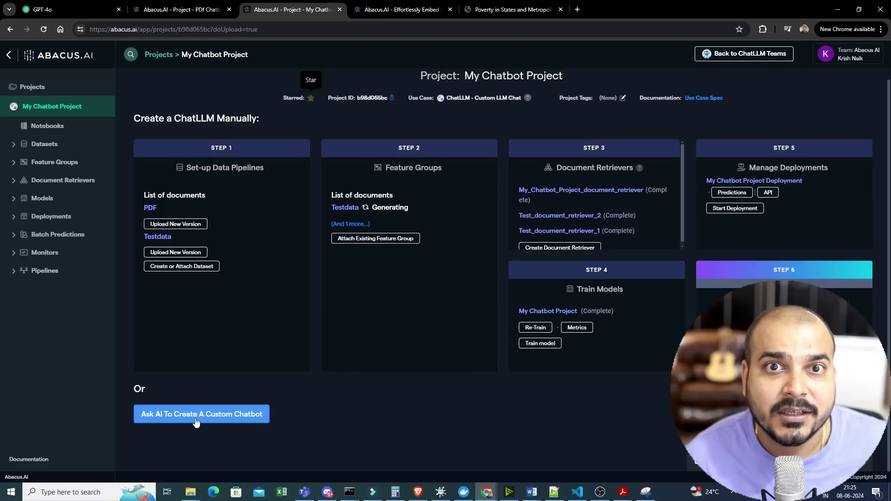
{"action": "left_click", "coordinate": [228, 419]}
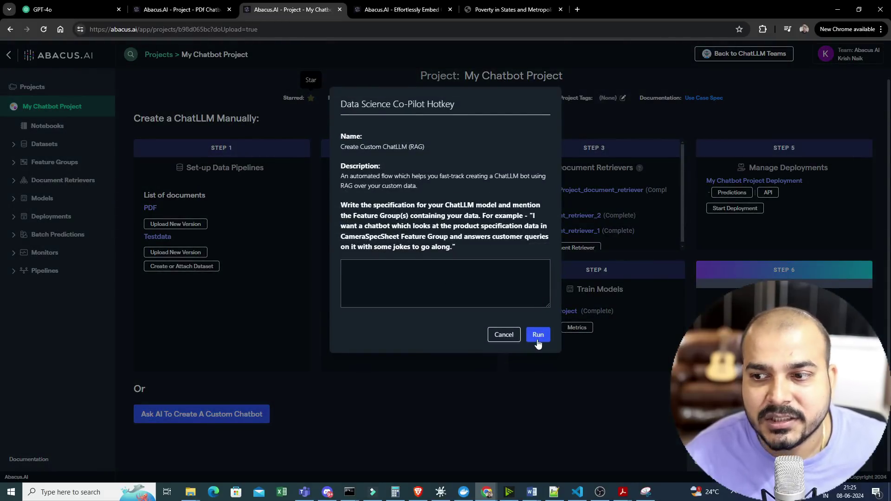
{"action": "left_click", "coordinate": [504, 335]}
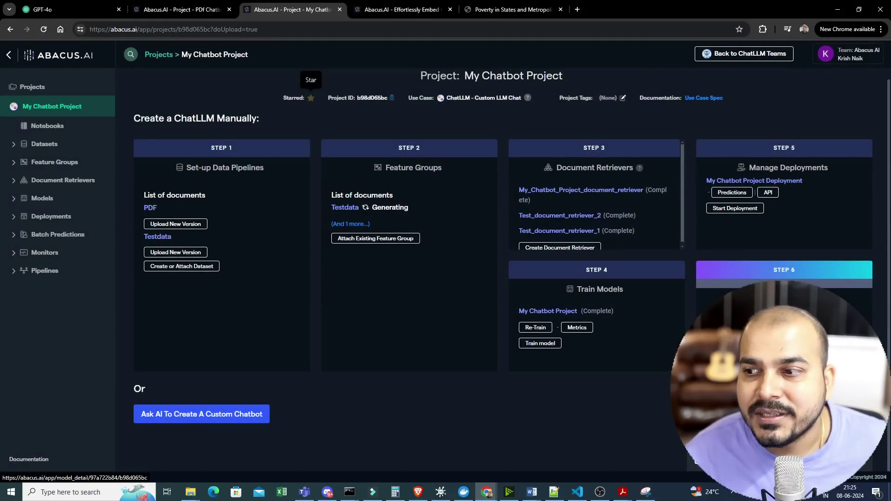
{"action": "left_click", "coordinate": [41, 216]}
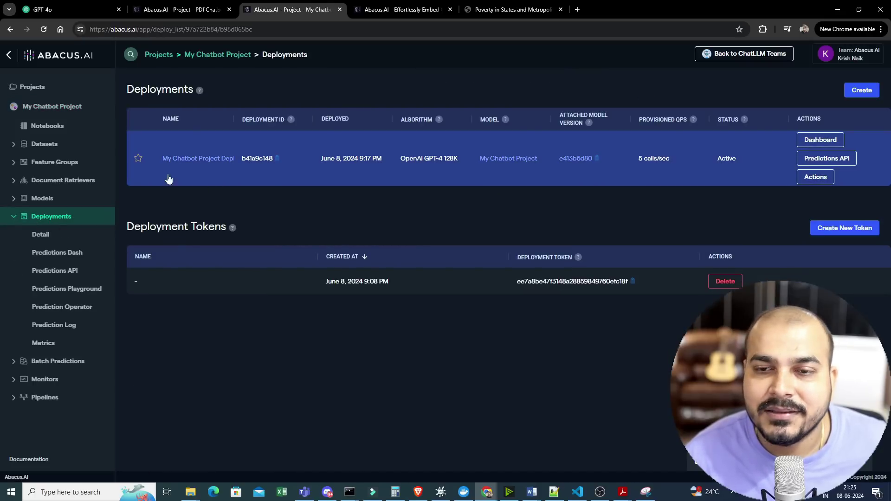
- Open My Chatbot Project Deployment's dashboard and launch it in Abacus.AI Chat
{"action": "left_click", "coordinate": [816, 141]}
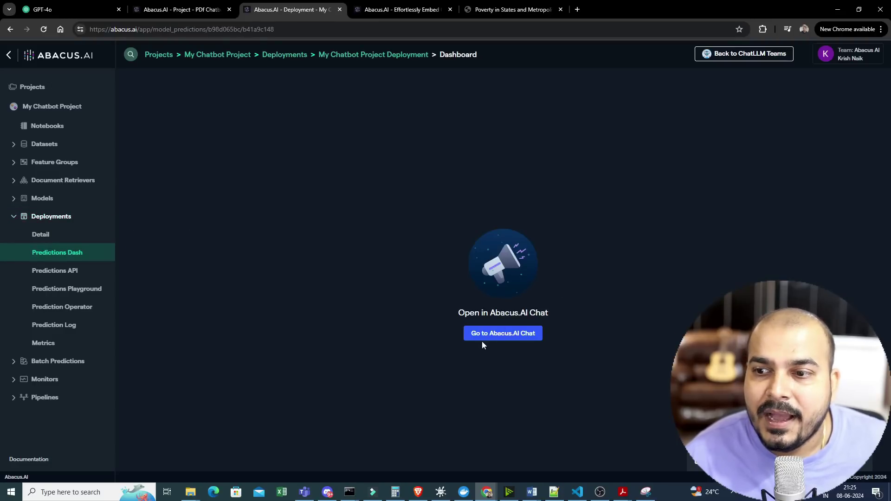
{"action": "left_click", "coordinate": [487, 335]}
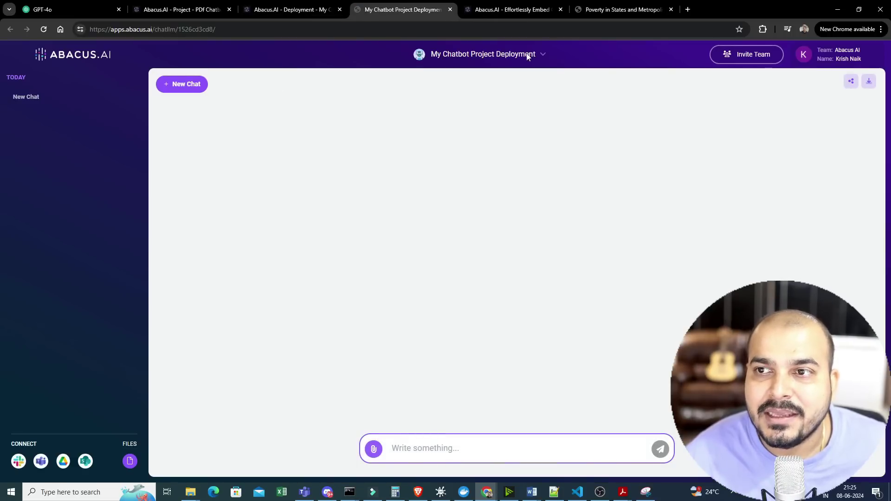
- Find page 6 of the poverty report and select the HOW POVERTY IS MEASURED heading
{"action": "left_click", "coordinate": [623, 10]}
{"action": "scroll", "coordinate": [436, 315], "scroll_direction": "down", "scroll_amount": 5}
{"action": "scroll", "coordinate": [436, 315], "scroll_direction": "down", "scroll_amount": 8}
{"action": "scroll", "coordinate": [409, 285], "scroll_direction": "up", "scroll_amount": 3}
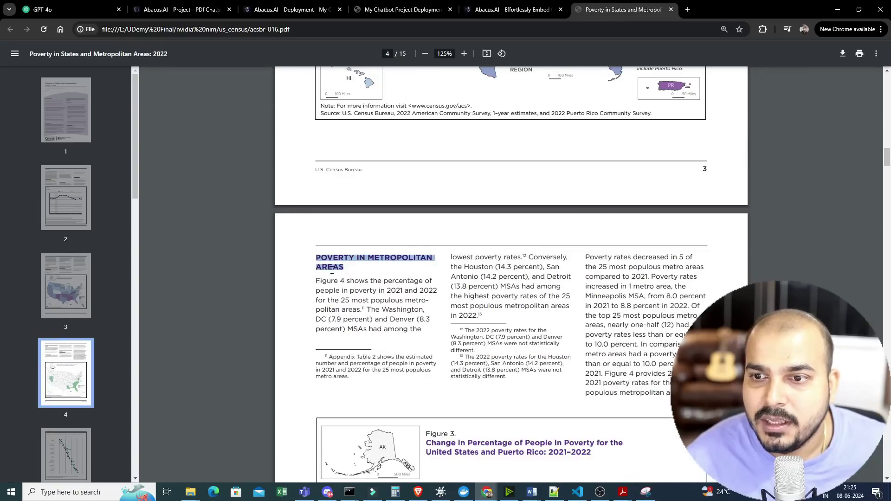
{"action": "scroll", "coordinate": [410, 285], "scroll_direction": "down", "scroll_amount": 15}
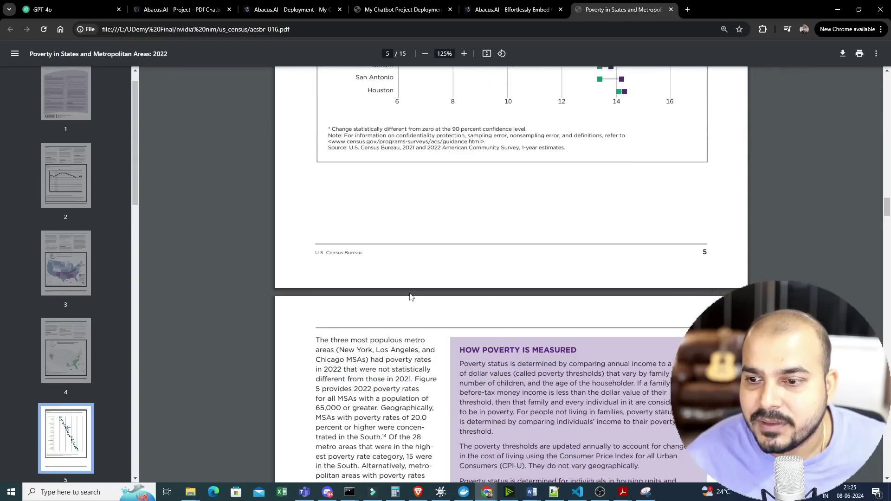
{"action": "scroll", "coordinate": [410, 296], "scroll_direction": "up", "scroll_amount": 10}
{"action": "scroll", "coordinate": [410, 295], "scroll_direction": "down", "scroll_amount": 20}
{"action": "scroll", "coordinate": [479, 144], "scroll_direction": "up", "scroll_amount": 4}
{"action": "left_click_drag", "start_coordinate": [459, 162], "coordinate": [575, 165]}
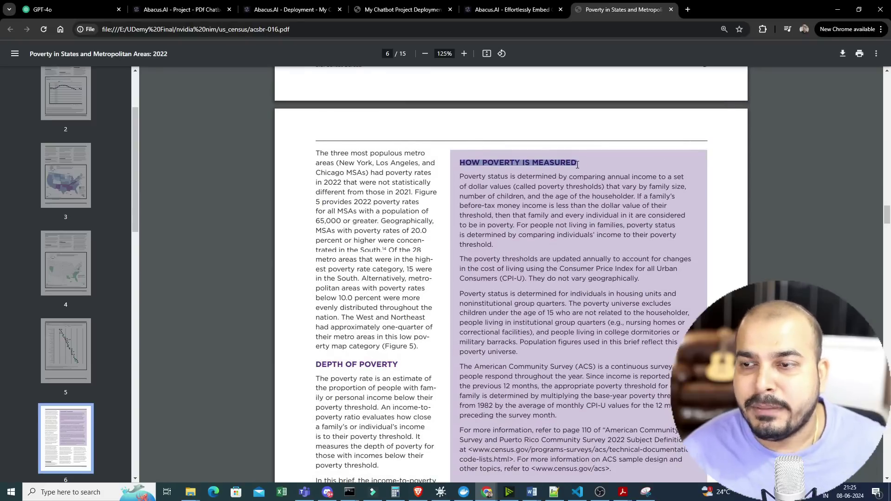
{"action": "left_click", "coordinate": [514, 9]}
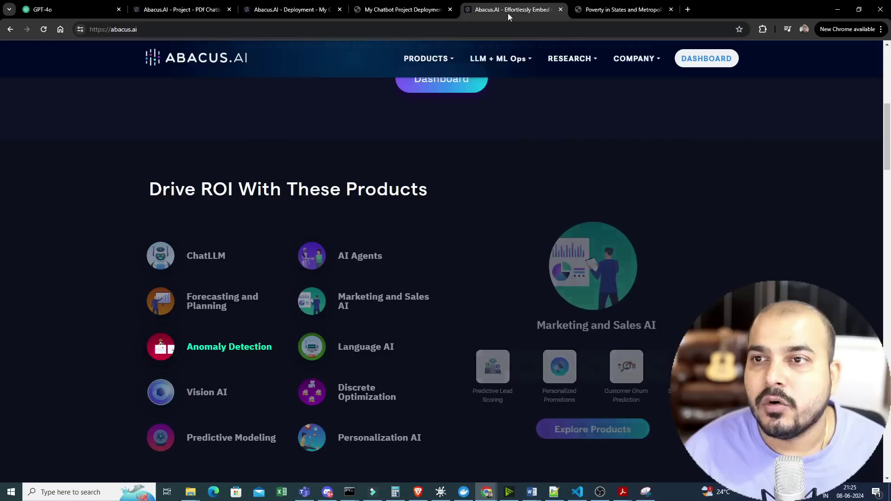
- Ask the My Chatbot Project Deployment chat 'HOW POVERTY IS MEASURED?'
{"action": "left_click", "coordinate": [398, 9]}
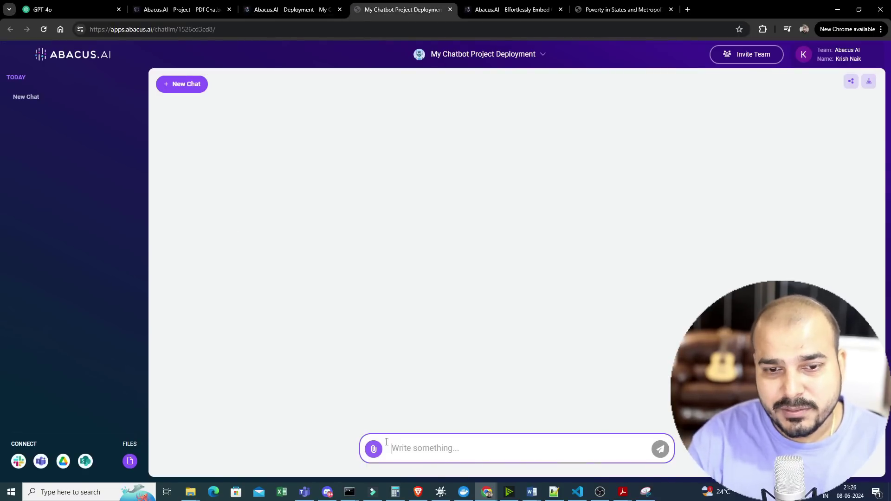
{"action": "type", "text": "how"}
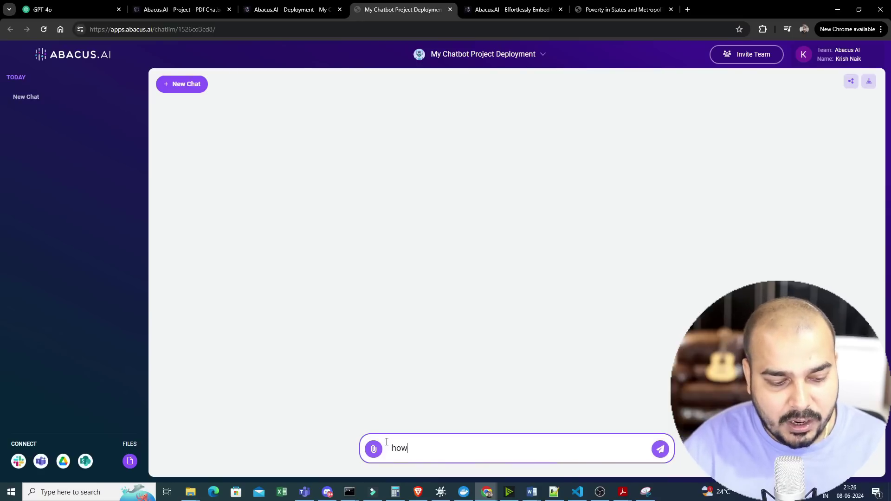
{"action": "type", "text": " HOW POVERTY IS MEASURED"}
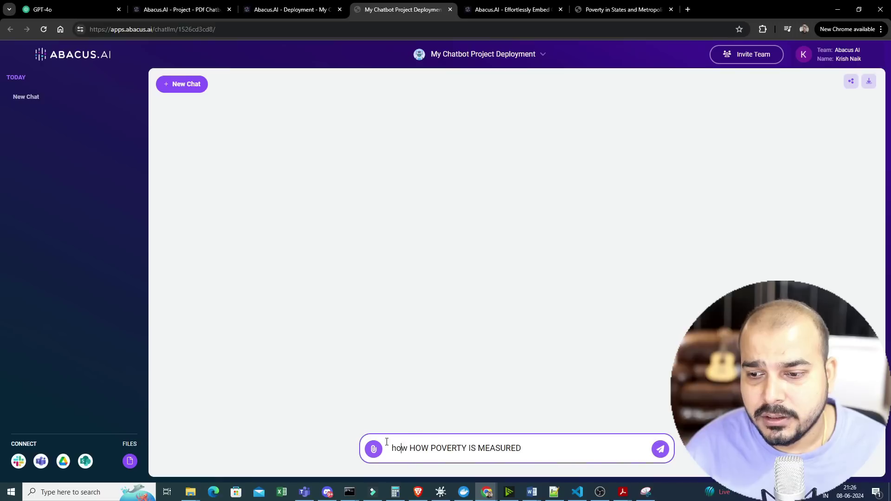
{"action": "key", "text": "BackSpace"}
{"action": "key", "text": "BackSpace"}
{"action": "key", "text": "BackSpace"}
{"action": "key", "text": "BackSpace"}
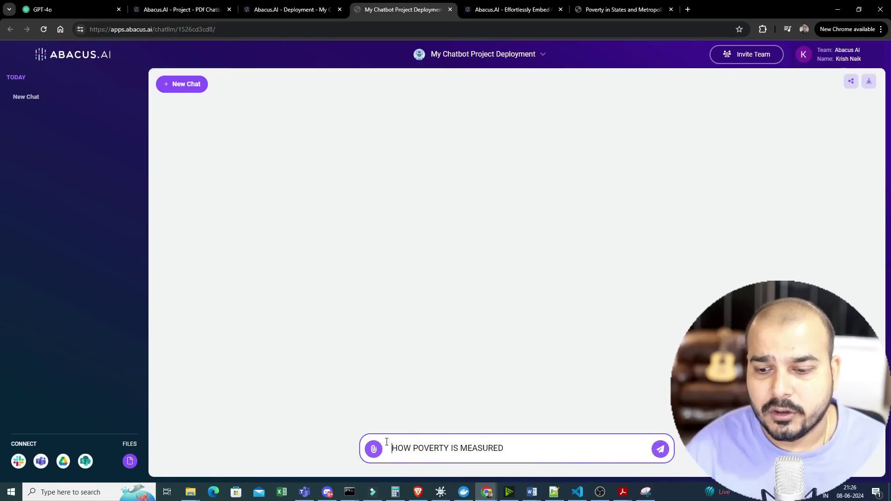
{"action": "type", "text": "?"}
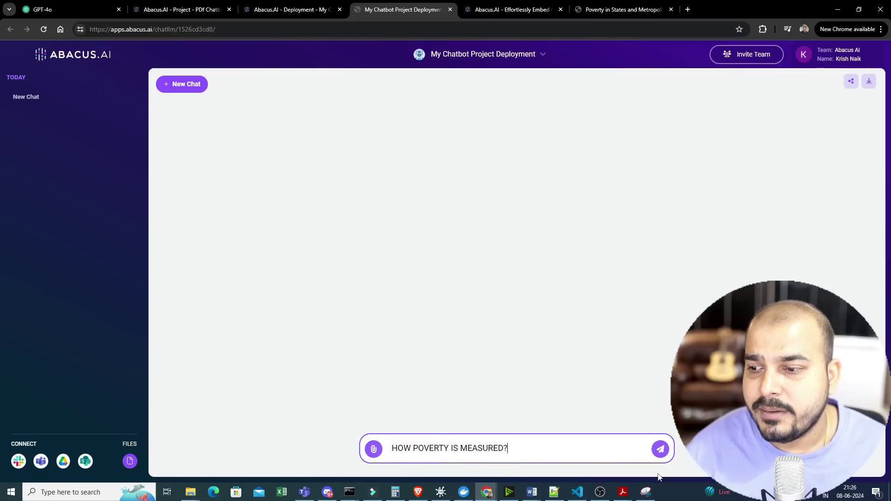
{"action": "left_click", "coordinate": [664, 449]}
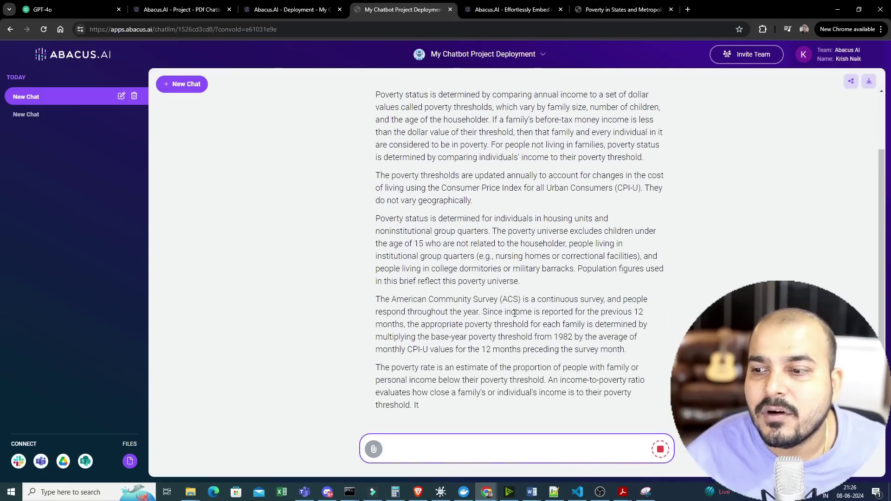
{"action": "key", "text": "ctrl+6"}
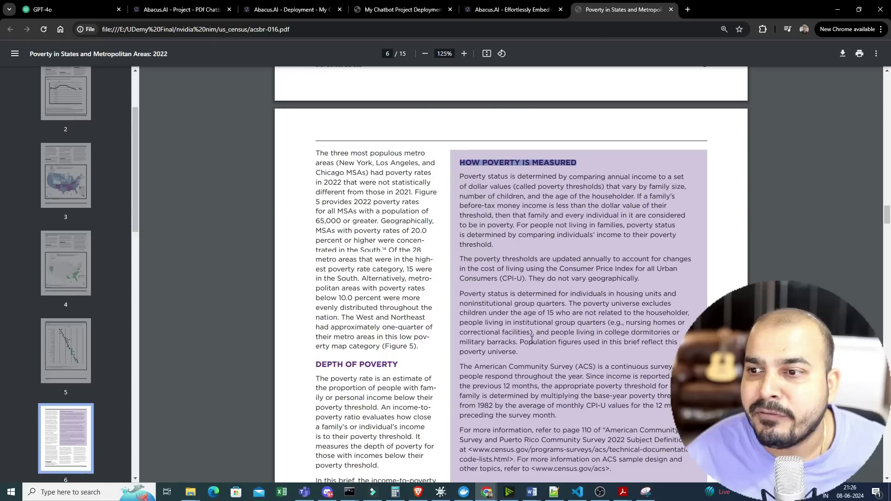
{"action": "left_click_drag", "start_coordinate": [488, 180], "coordinate": [687, 209]}
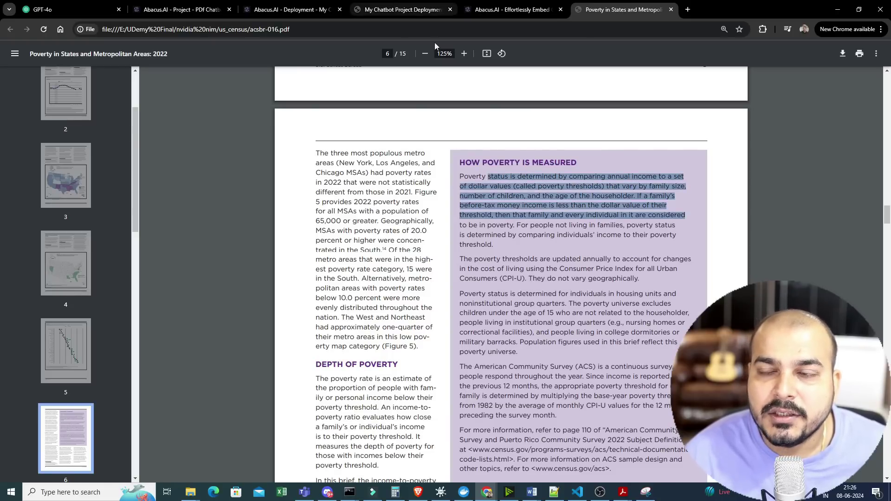
{"action": "left_click", "coordinate": [400, 9]}
{"action": "scroll", "coordinate": [478, 274], "scroll_direction": "up", "scroll_amount": 3}
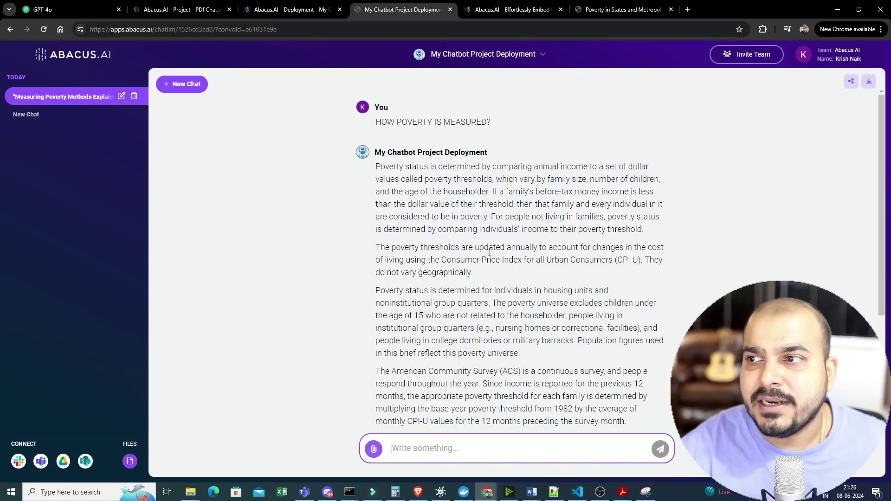
{"action": "left_click", "coordinate": [852, 82]}
{"action": "left_click", "coordinate": [534, 307]}
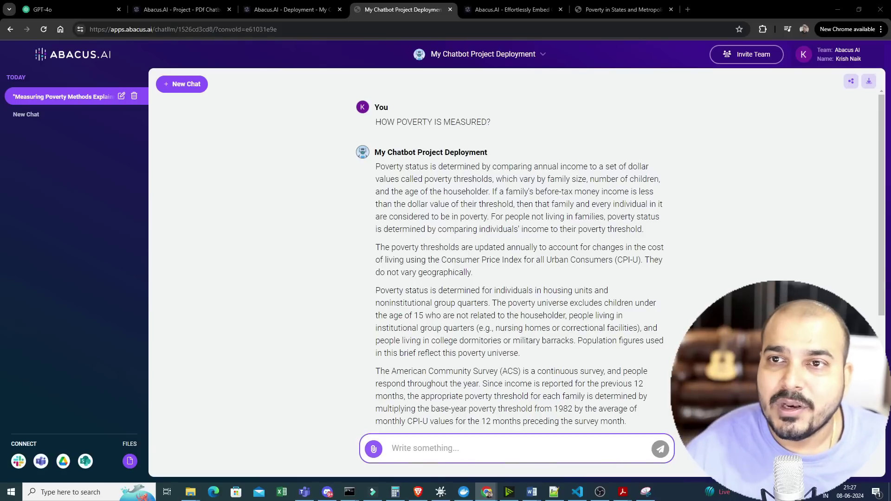
- Submit the PDf_Chatbot_document_retriever form for pdfdataset so it appears as pending
{"action": "left_click", "coordinate": [325, 10]}
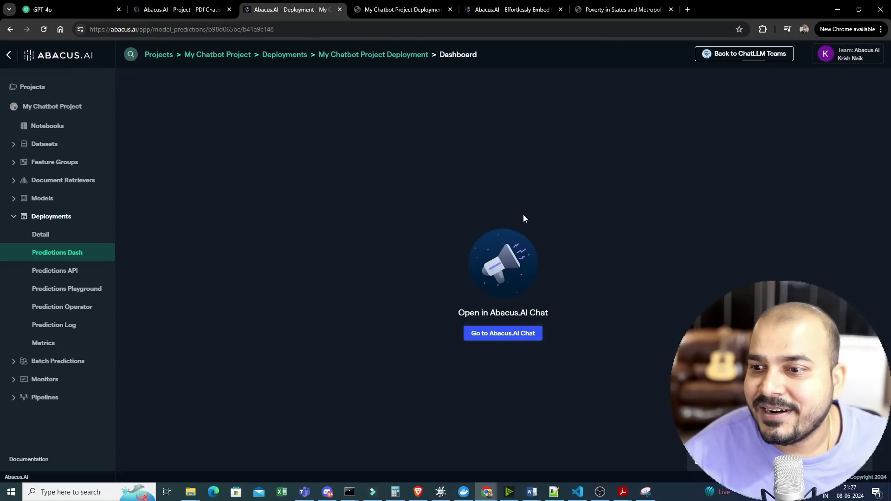
{"action": "left_click", "coordinate": [392, 15]}
{"action": "left_click", "coordinate": [478, 15]}
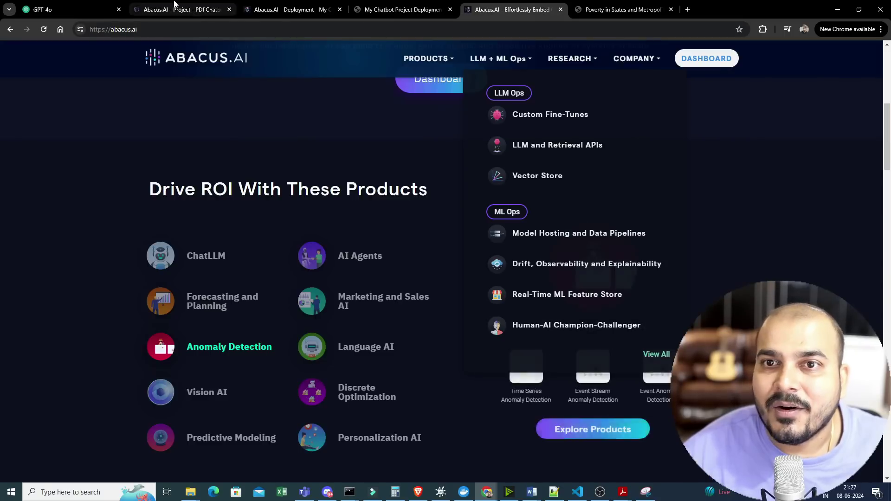
{"action": "left_click", "coordinate": [182, 9]}
{"action": "scroll", "coordinate": [510, 418], "scroll_direction": "down", "scroll_amount": 3}
{"action": "left_click", "coordinate": [496, 441]}
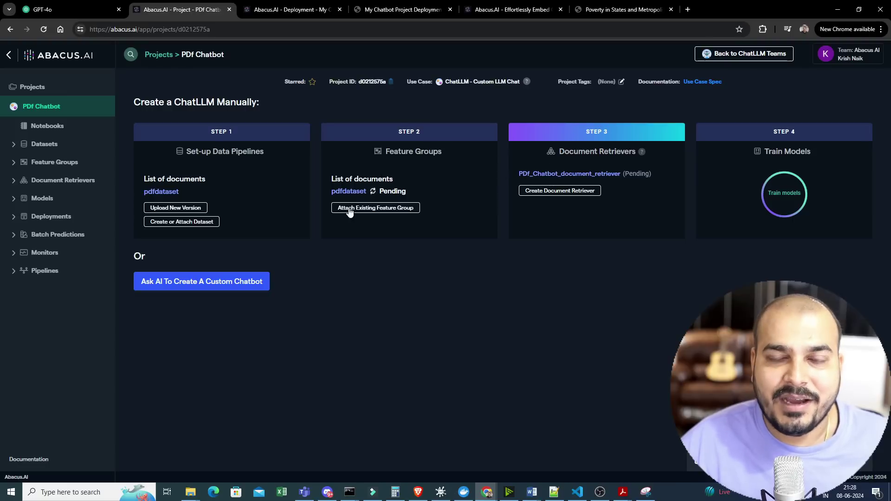
- Train the PDf Chatbot Model with Evaluation Feature Group set to (None)
{"action": "left_click", "coordinate": [773, 193]}
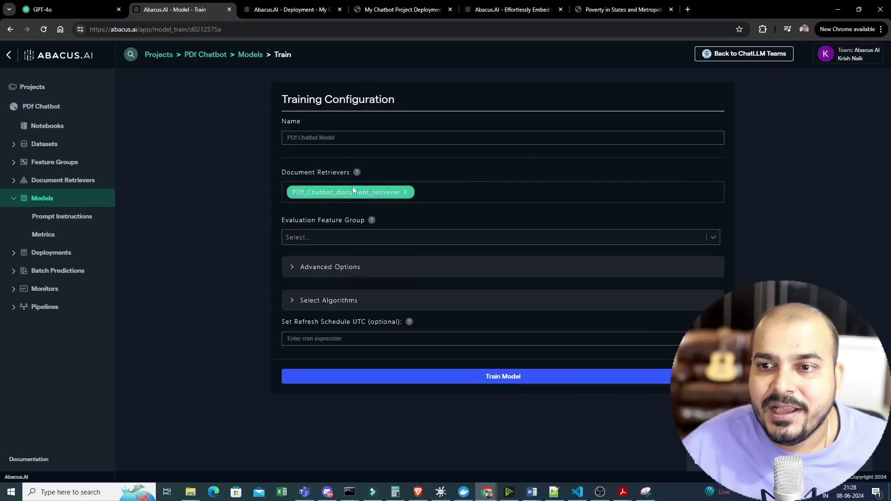
{"action": "left_click", "coordinate": [335, 239]}
{"action": "left_click", "coordinate": [325, 255]}
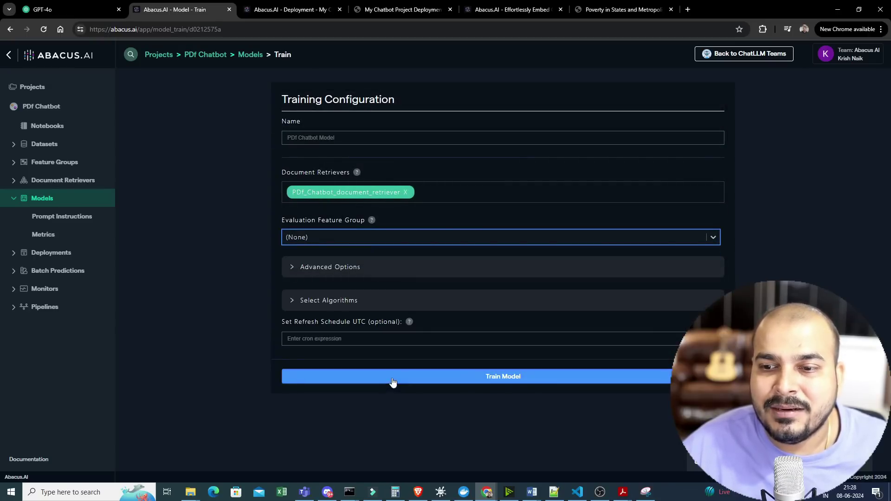
{"action": "left_click", "coordinate": [395, 378]}
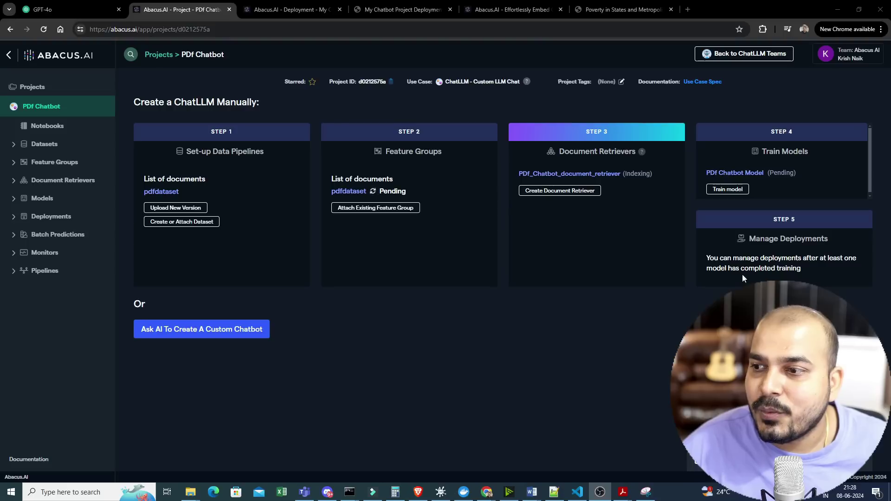
- Train a second chatbot model, then view both models training on the PDf Chatbot overview
{"action": "left_click", "coordinate": [727, 190]}
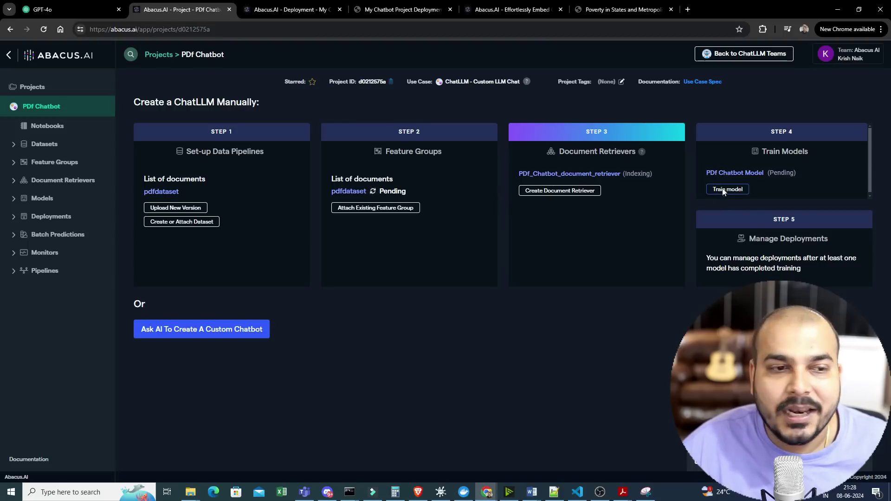
{"action": "left_click", "coordinate": [528, 374]}
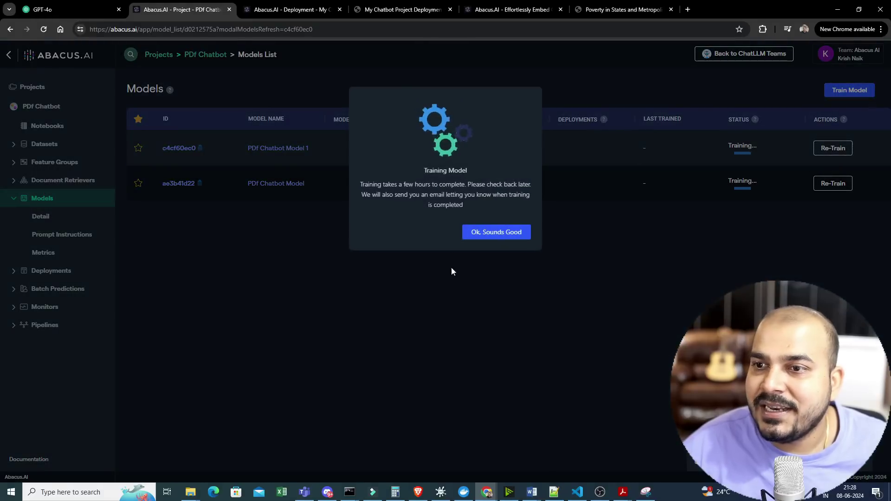
{"action": "left_click", "coordinate": [490, 234]}
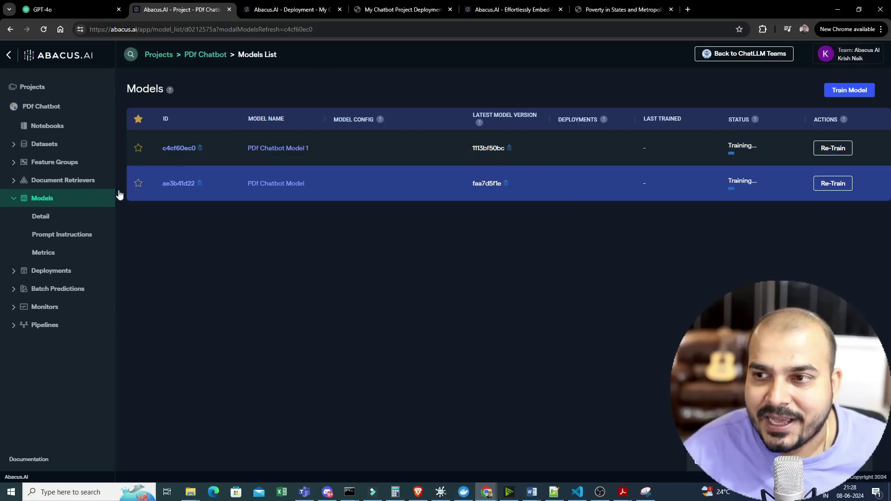
{"action": "left_click", "coordinate": [44, 108]}
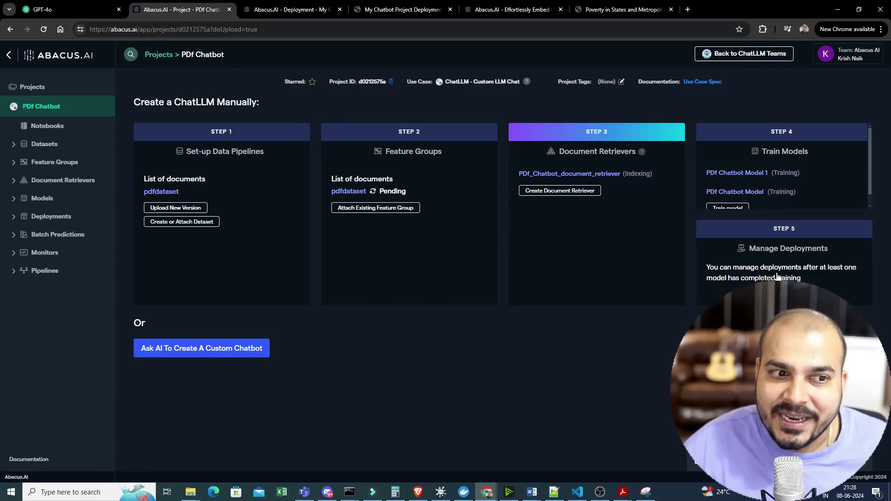
- Open the Predictions API for My Chatbot Project Deployment from the project's Deployments list
{"action": "left_click", "coordinate": [288, 5]}
{"action": "left_click", "coordinate": [47, 106]}
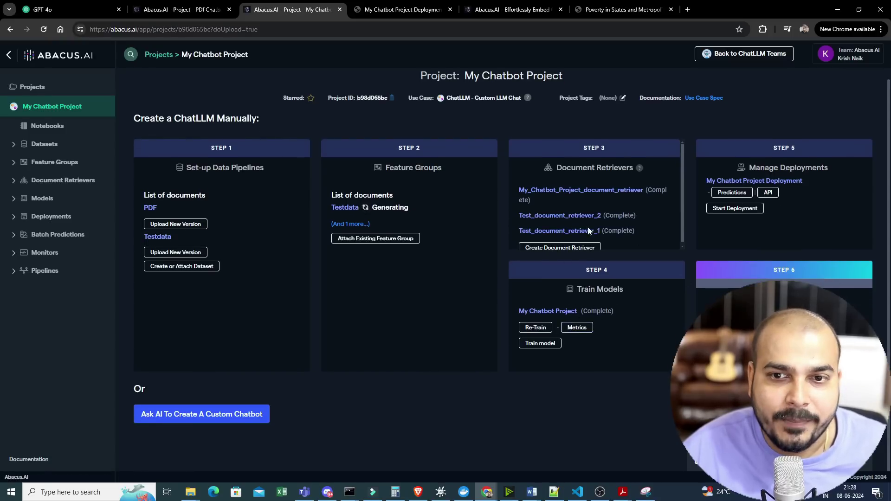
{"action": "left_click", "coordinate": [51, 217]}
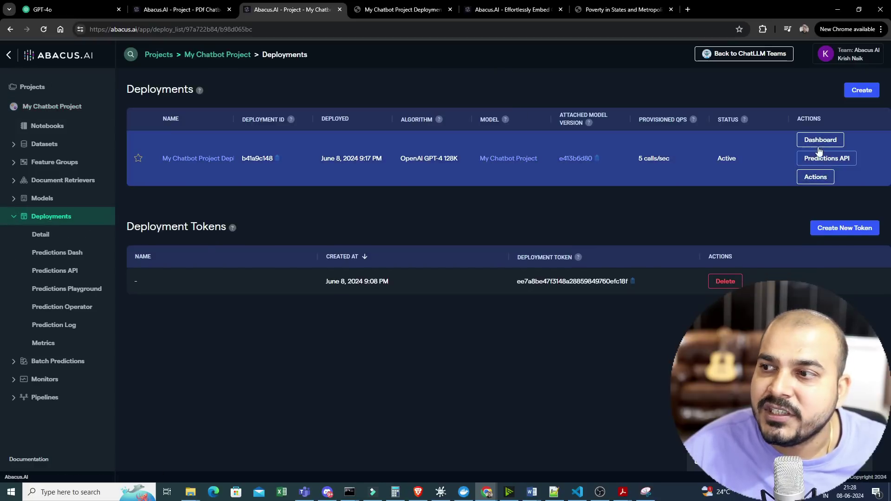
{"action": "left_click", "coordinate": [821, 160]}
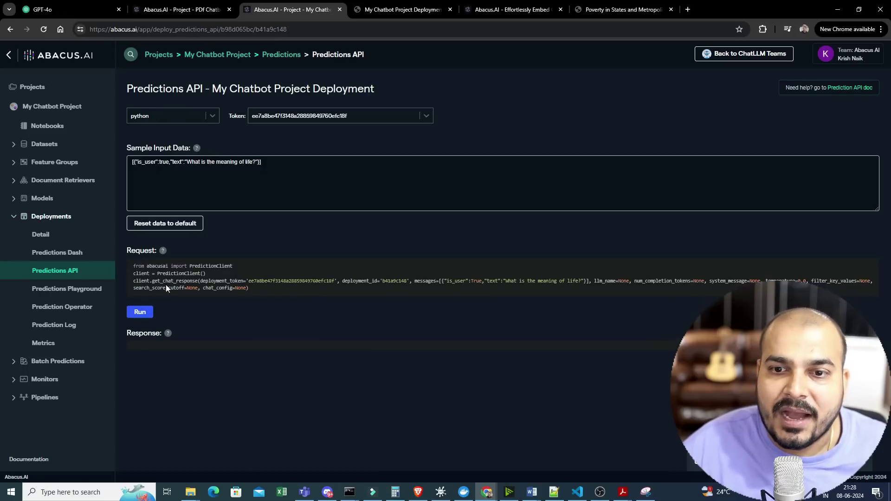
- Run the Predictions API sample with the question 'What is the poverty?', then return to PDf Chatbot
{"action": "left_click_drag", "start_coordinate": [258, 291], "coordinate": [133, 265]}
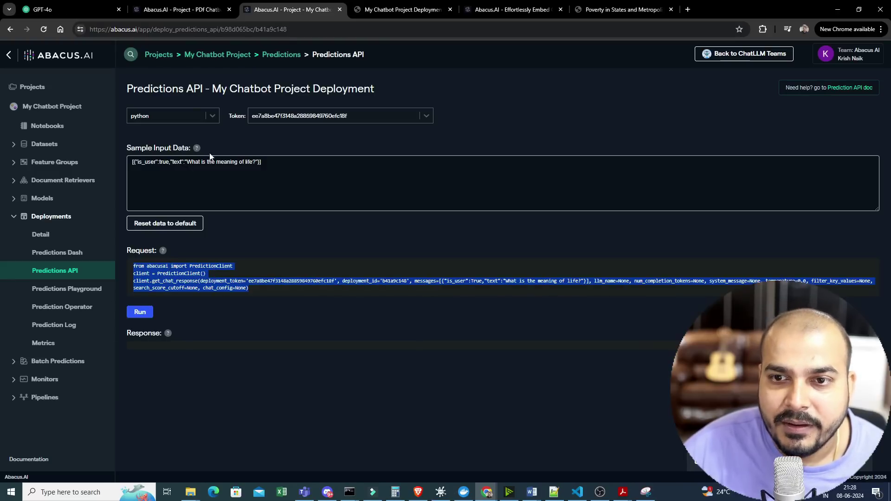
{"action": "left_click", "coordinate": [230, 162]}
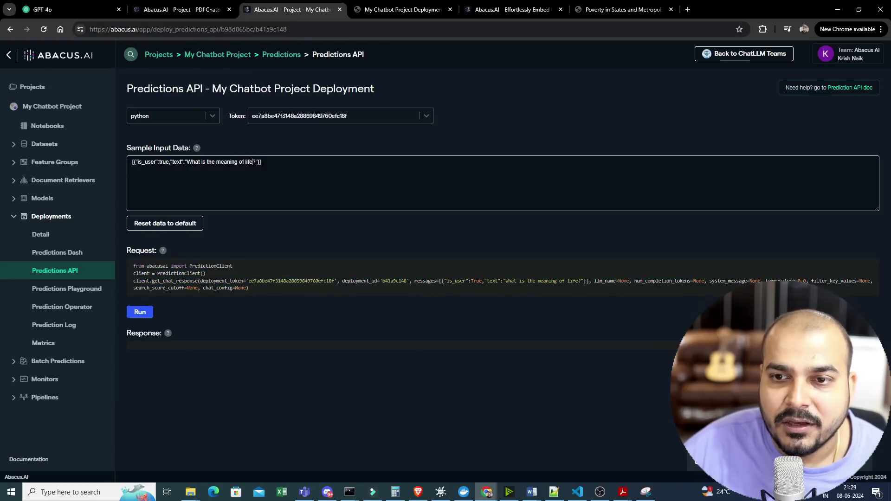
{"action": "left_click_drag", "start_coordinate": [253, 162], "coordinate": [206, 162]}
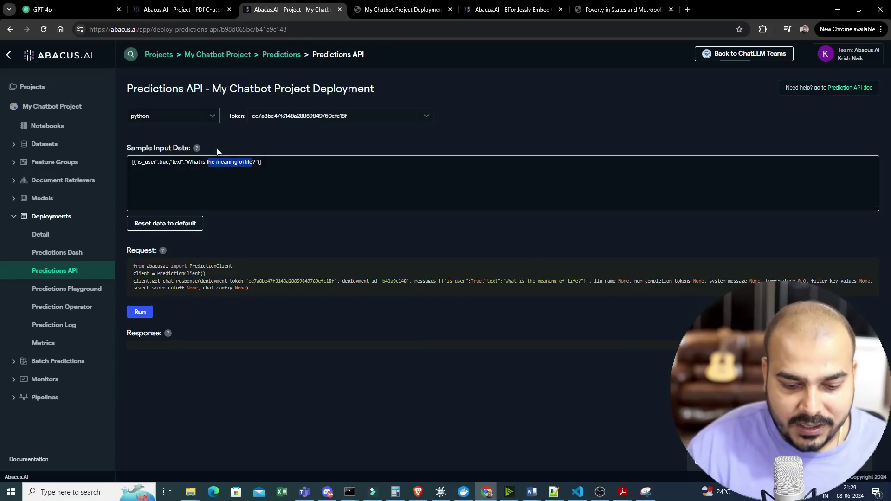
{"action": "type", "text": "poverty"}
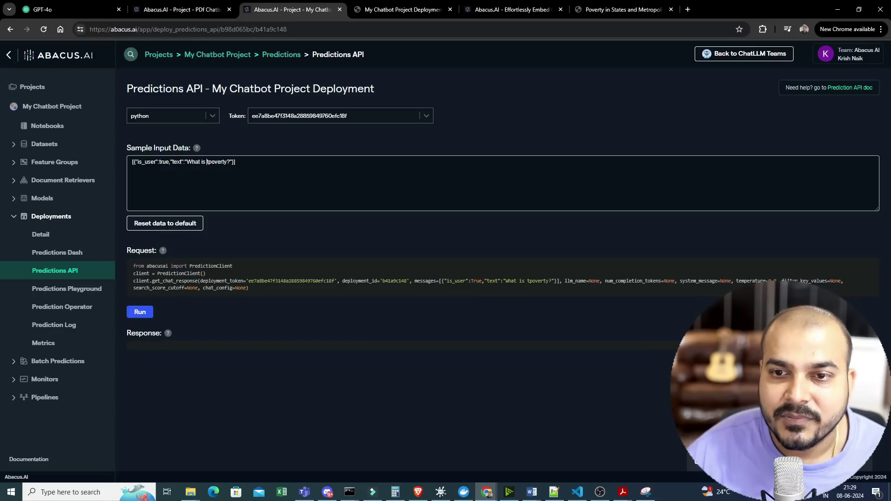
{"action": "key", "text": "ctrl+plus"}
{"action": "key", "text": "ctrl+plus"}
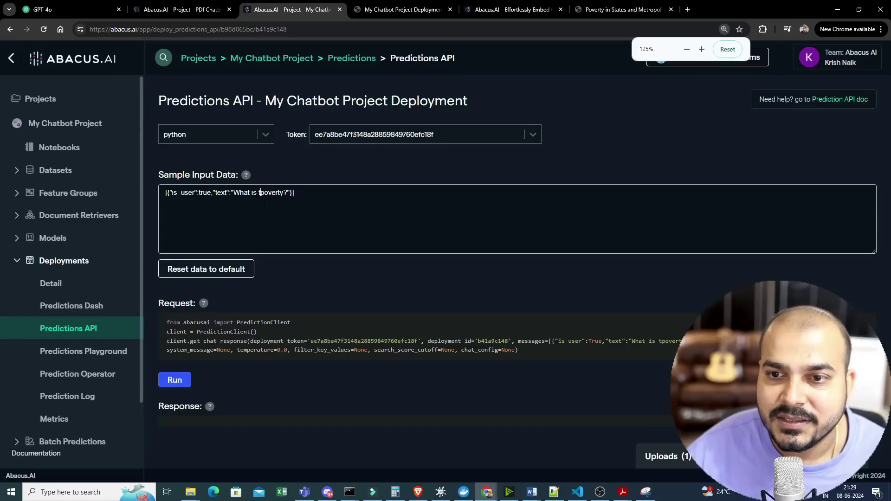
{"action": "type", "text": "he"}
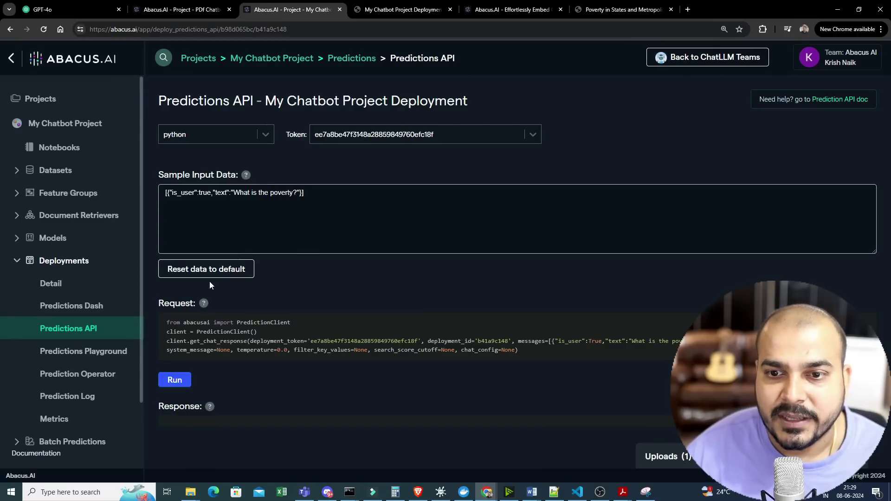
{"action": "left_click", "coordinate": [170, 383]}
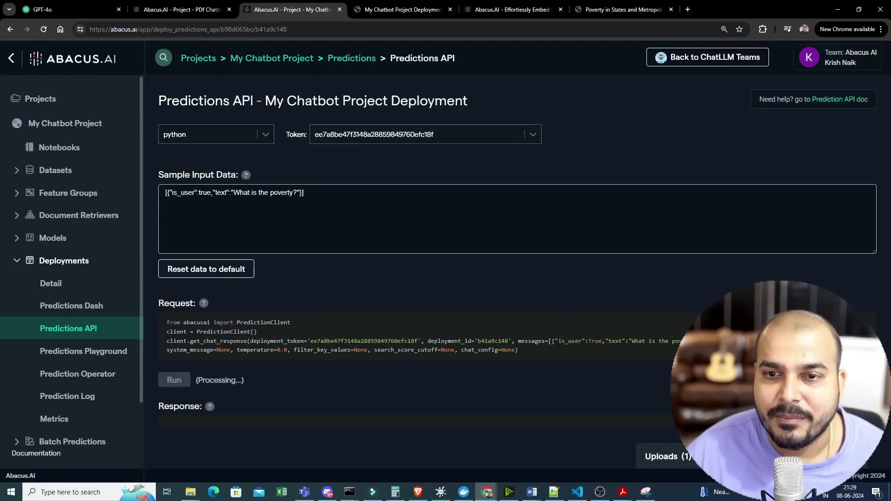
{"action": "left_click", "coordinate": [212, 10]}
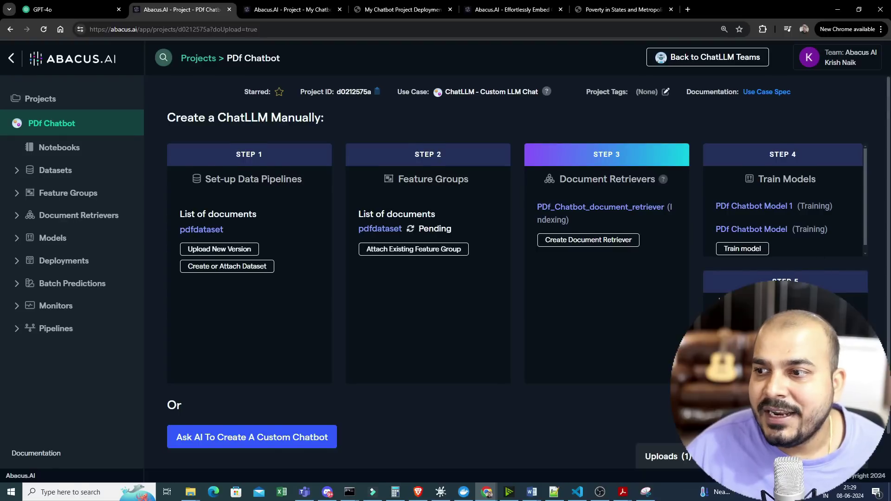
- Leave the PDf Chatbot overview for the GPT-4o ChatLLM chat tab
{"action": "scroll", "coordinate": [763, 274], "scroll_direction": "down", "scroll_amount": 1}
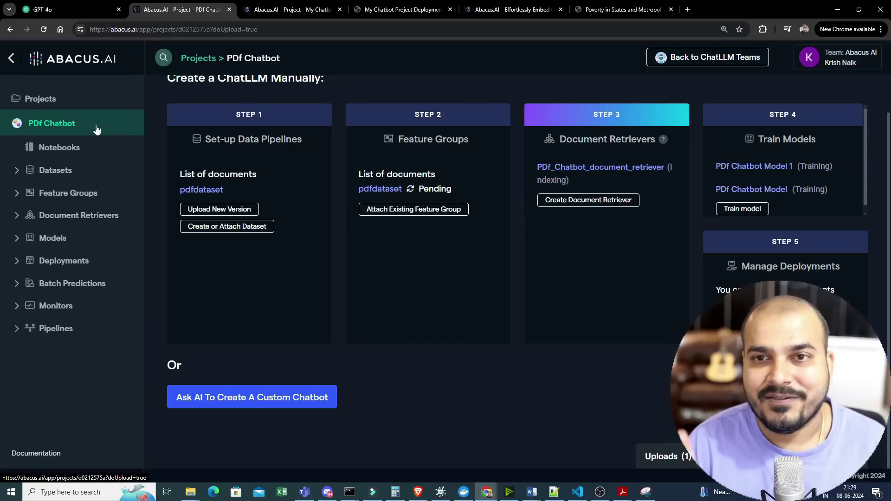
{"action": "left_click", "coordinate": [81, 4]}
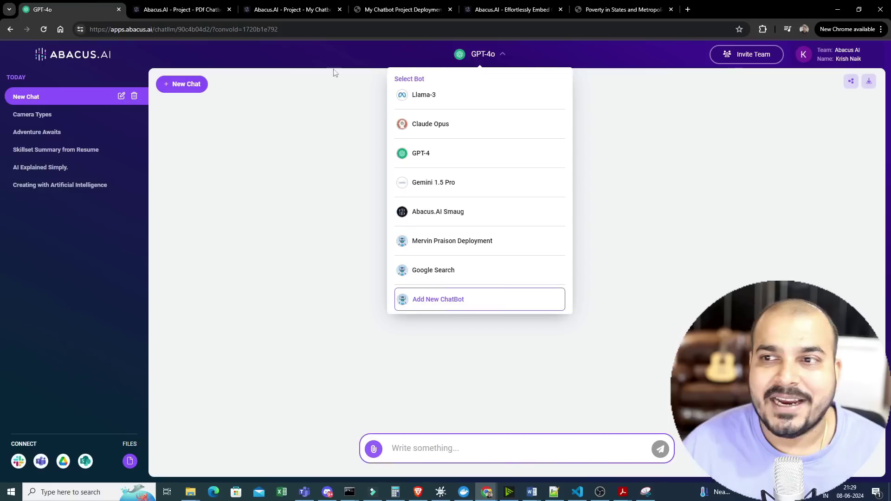